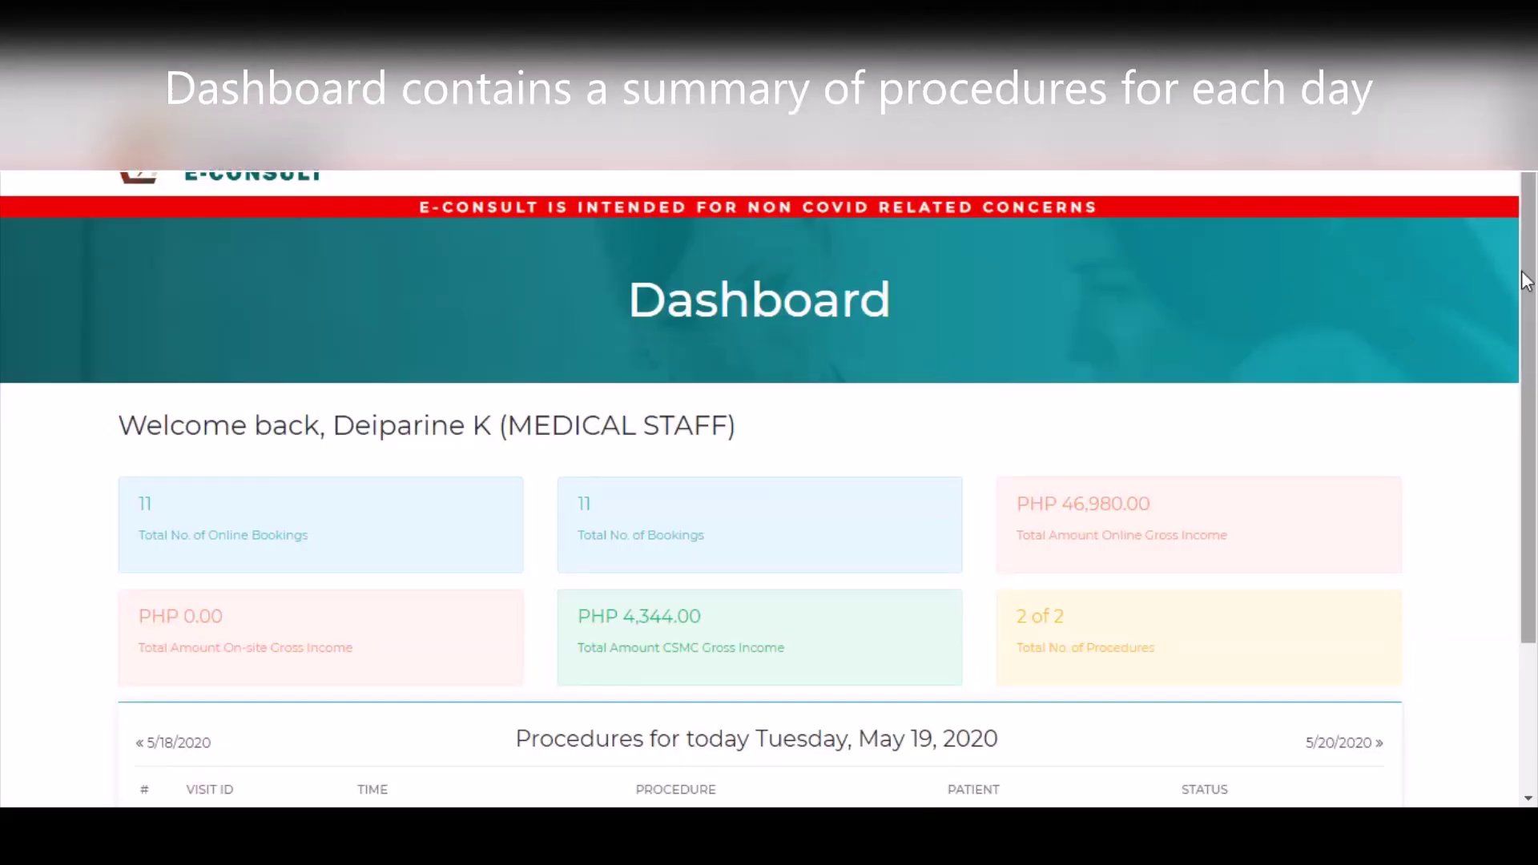
pyautogui.scroll(-3, 805, 532)
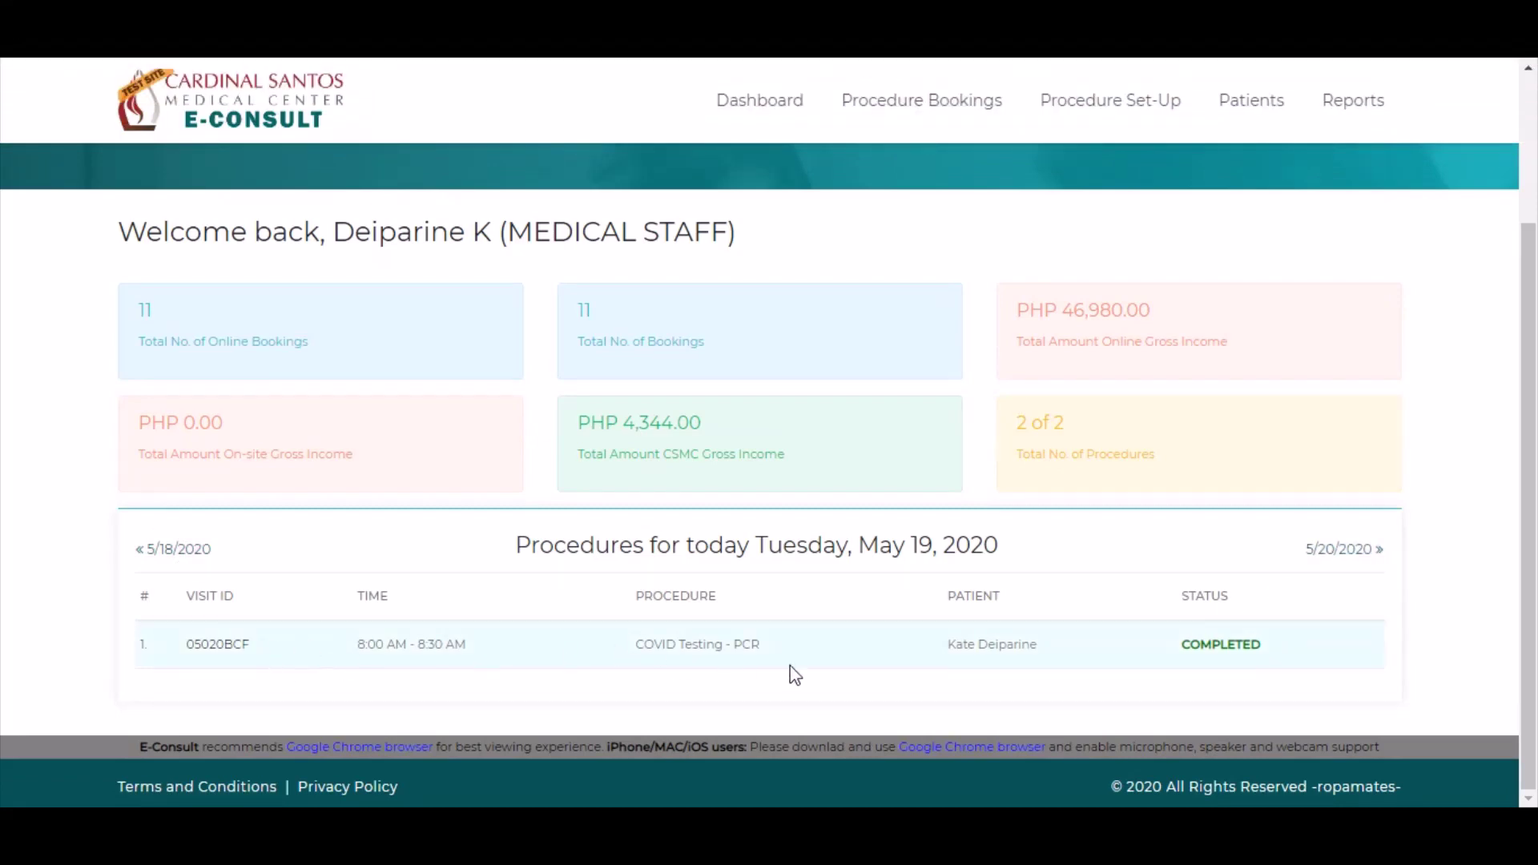
pyautogui.scroll(3, 1013, 650)
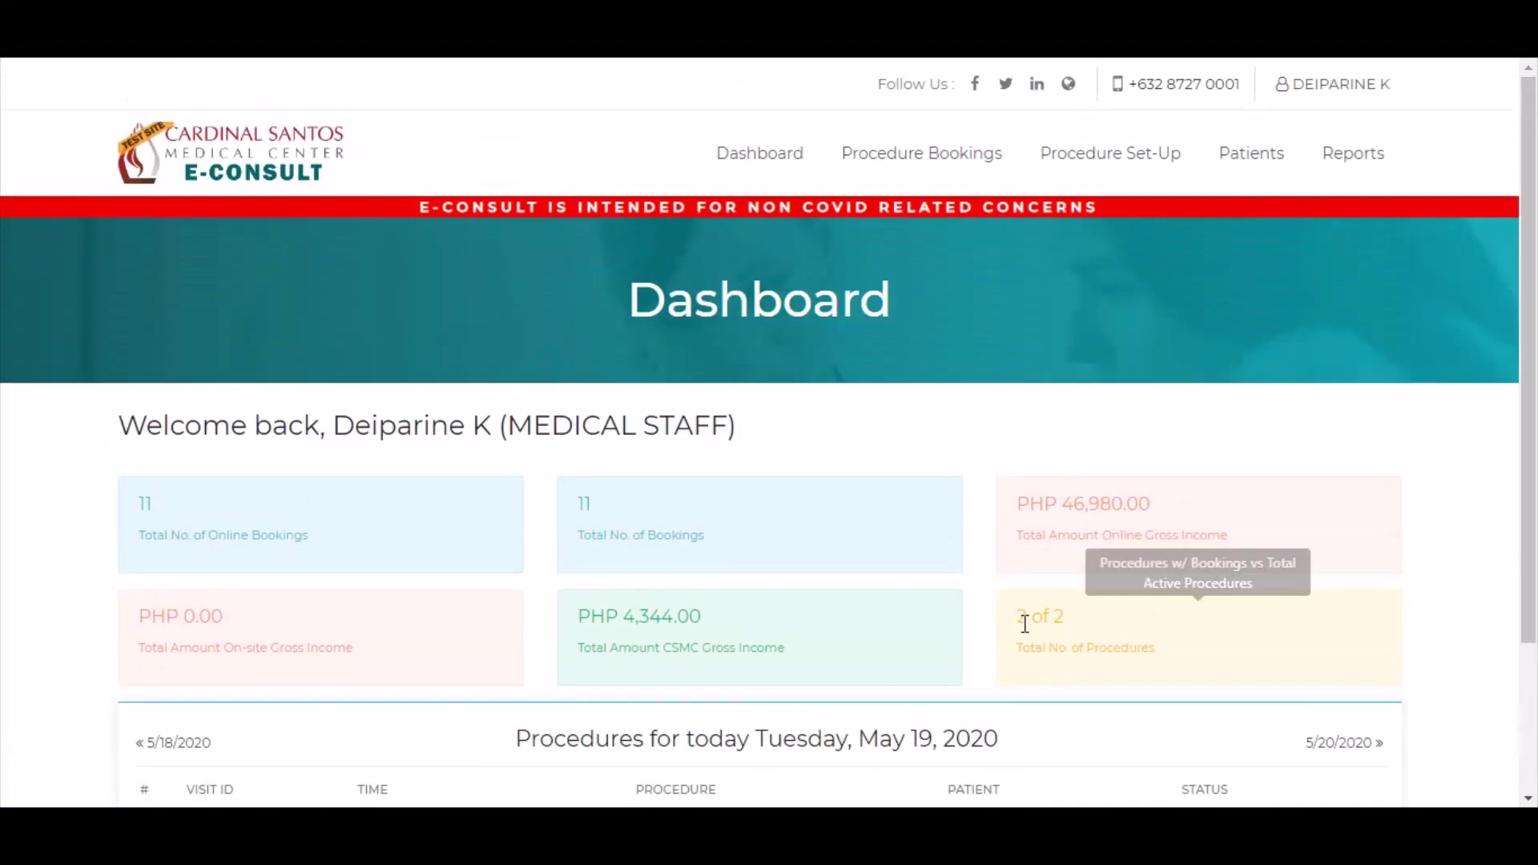
pyautogui.click(922, 164)
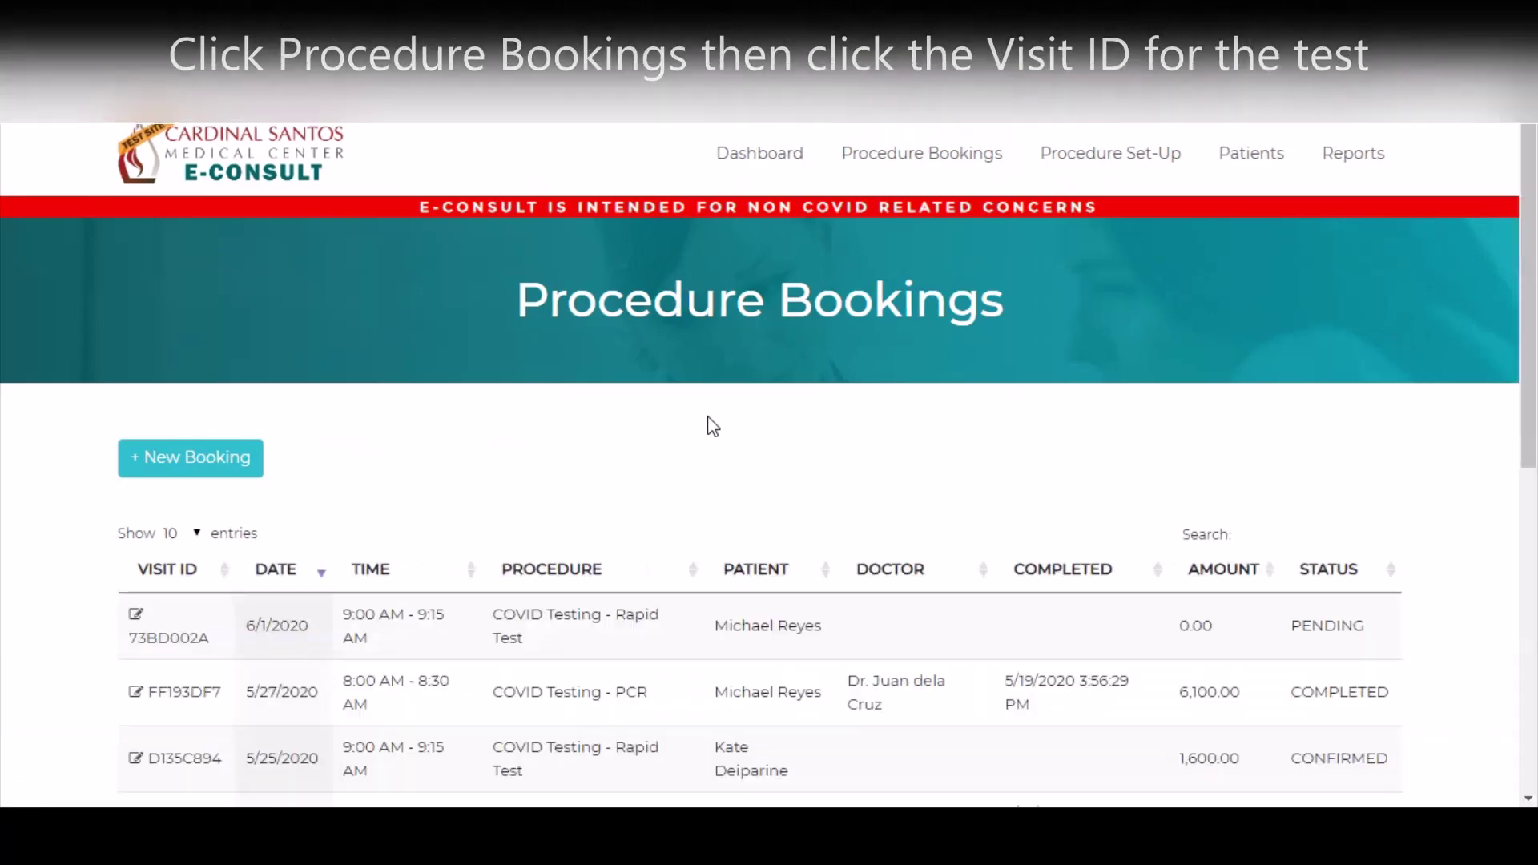
pyautogui.scroll(-2, 593, 430)
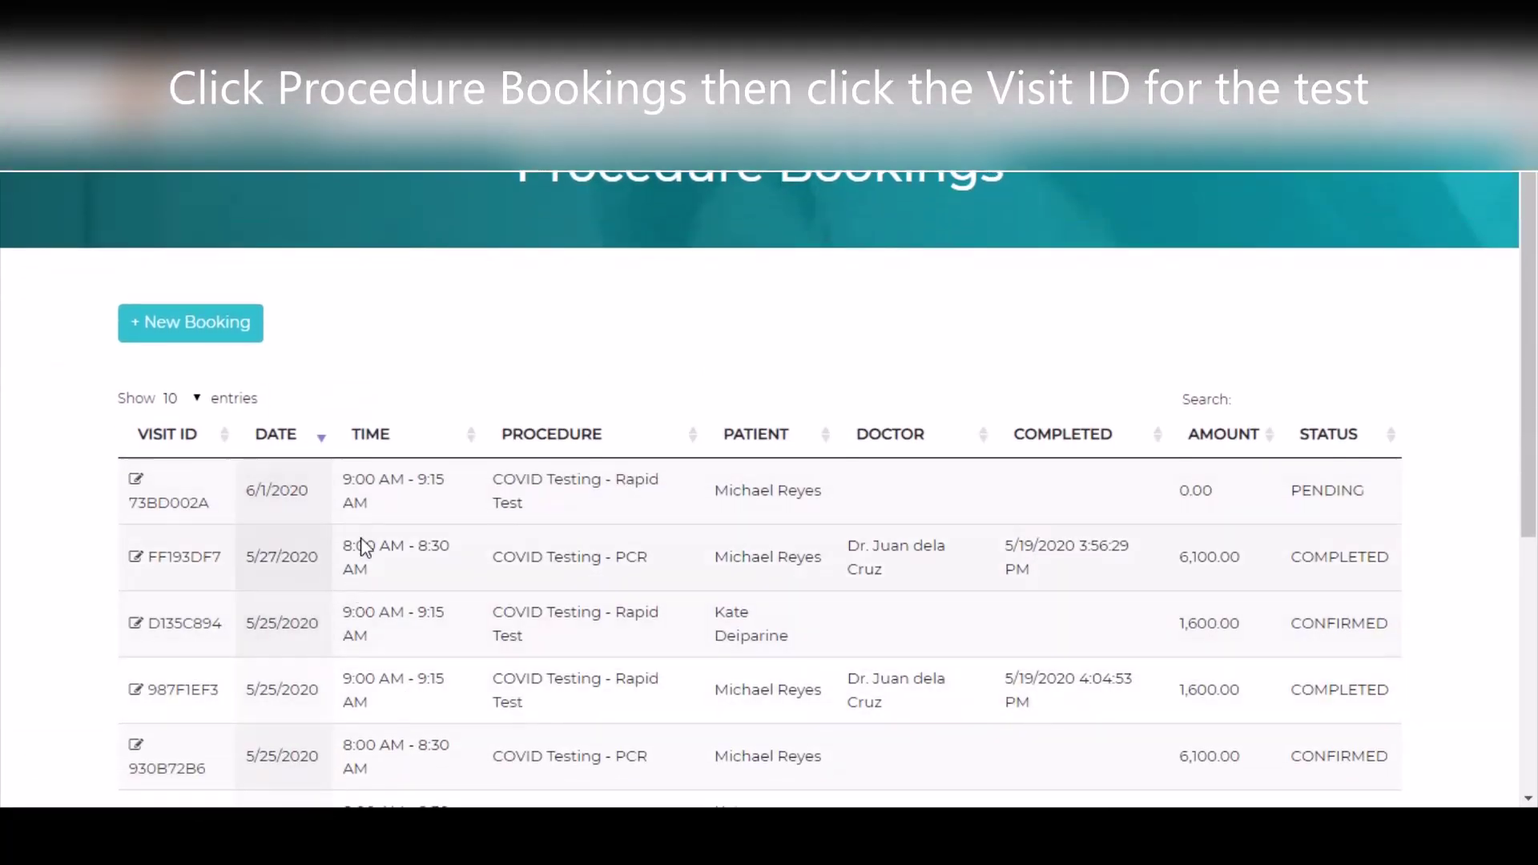
pyautogui.scroll(-2, 376, 633)
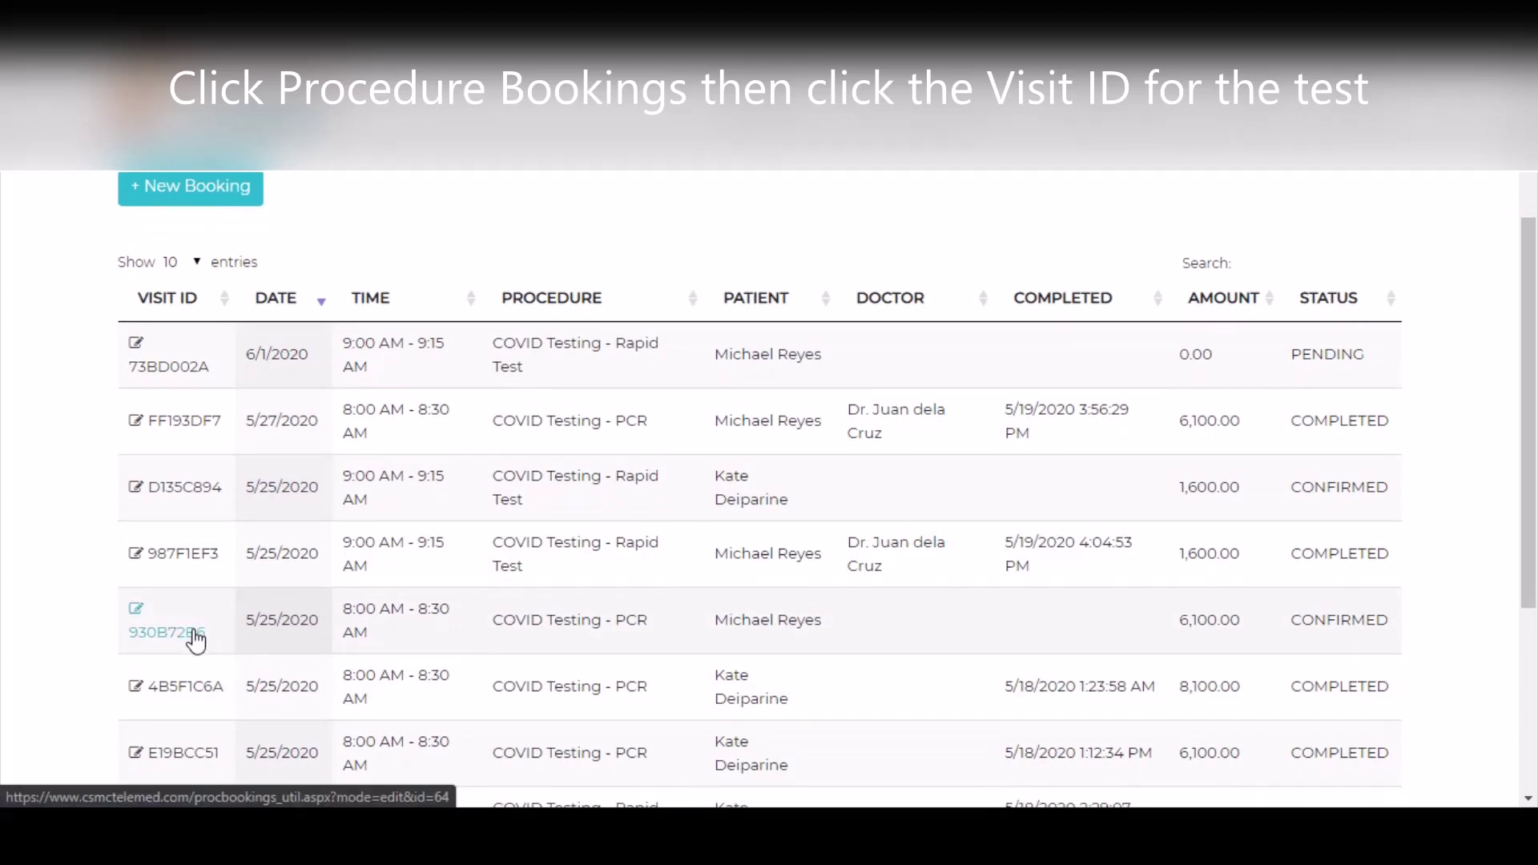
pyautogui.click(192, 635)
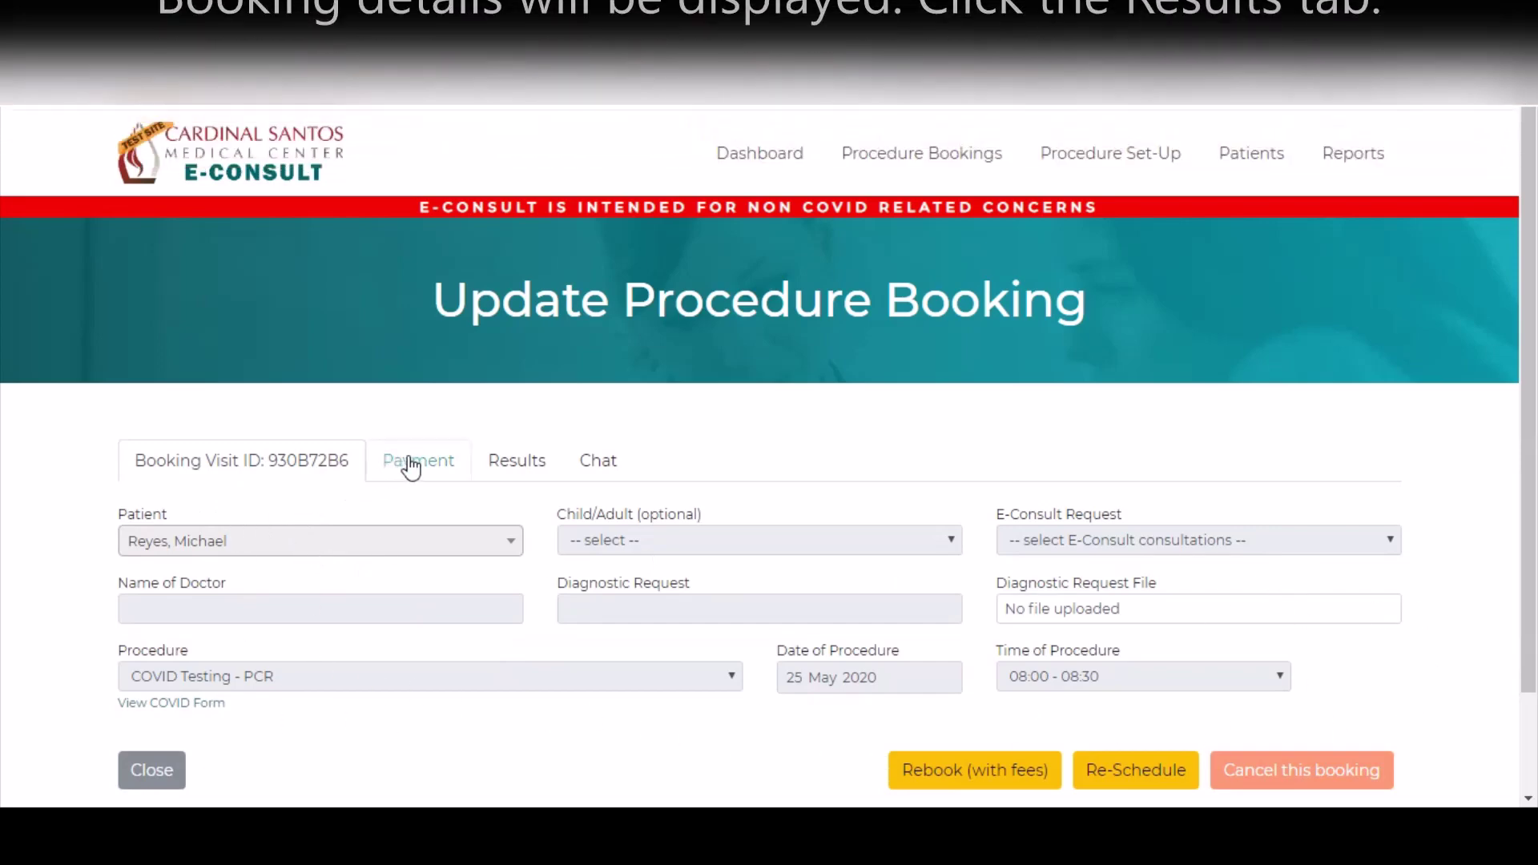
pyautogui.click(522, 482)
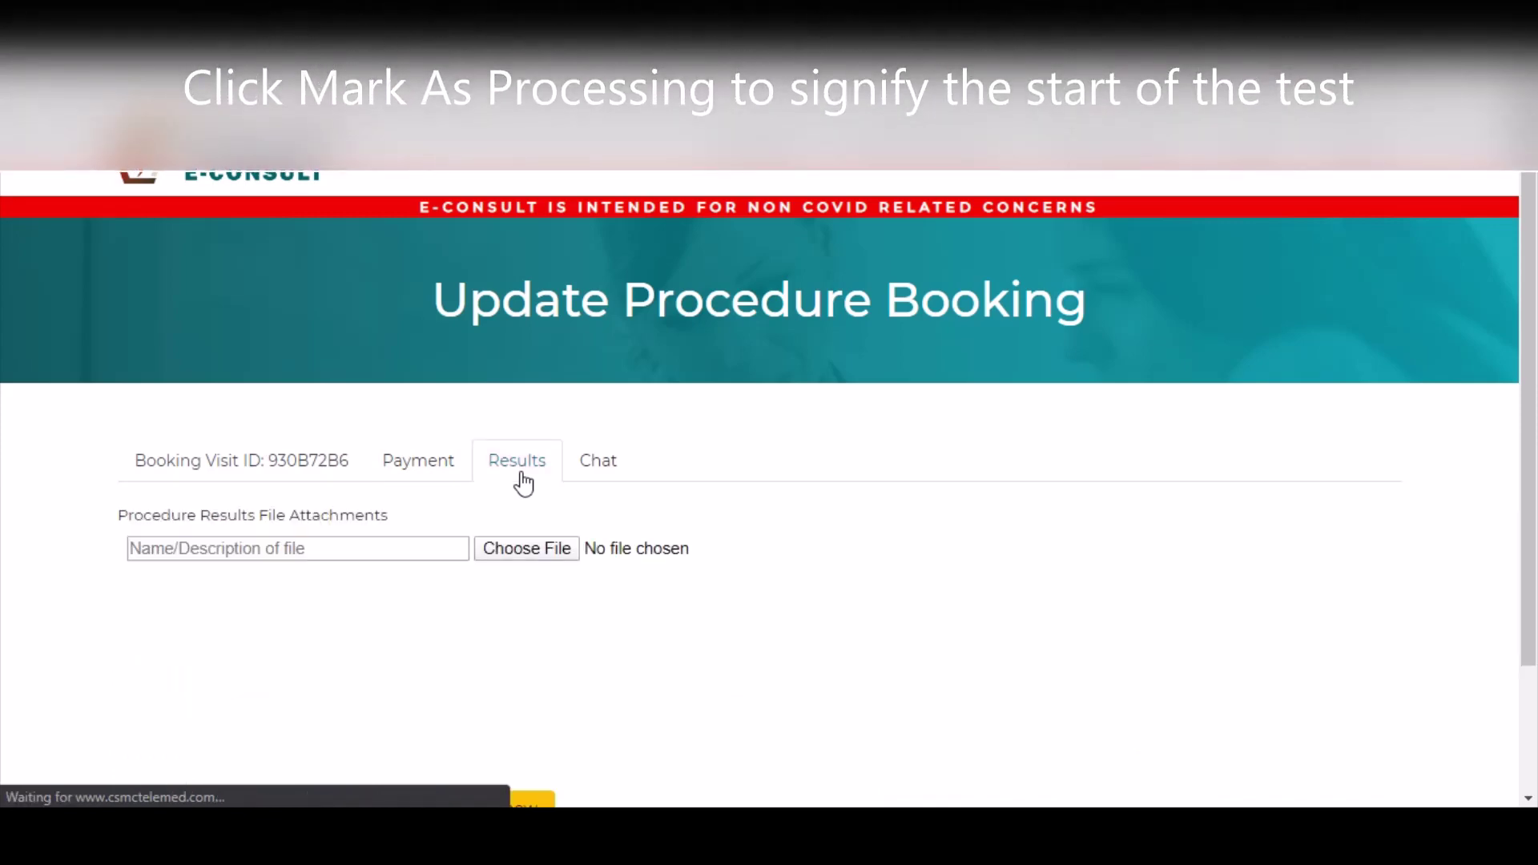
pyautogui.scroll(-2, 734, 511)
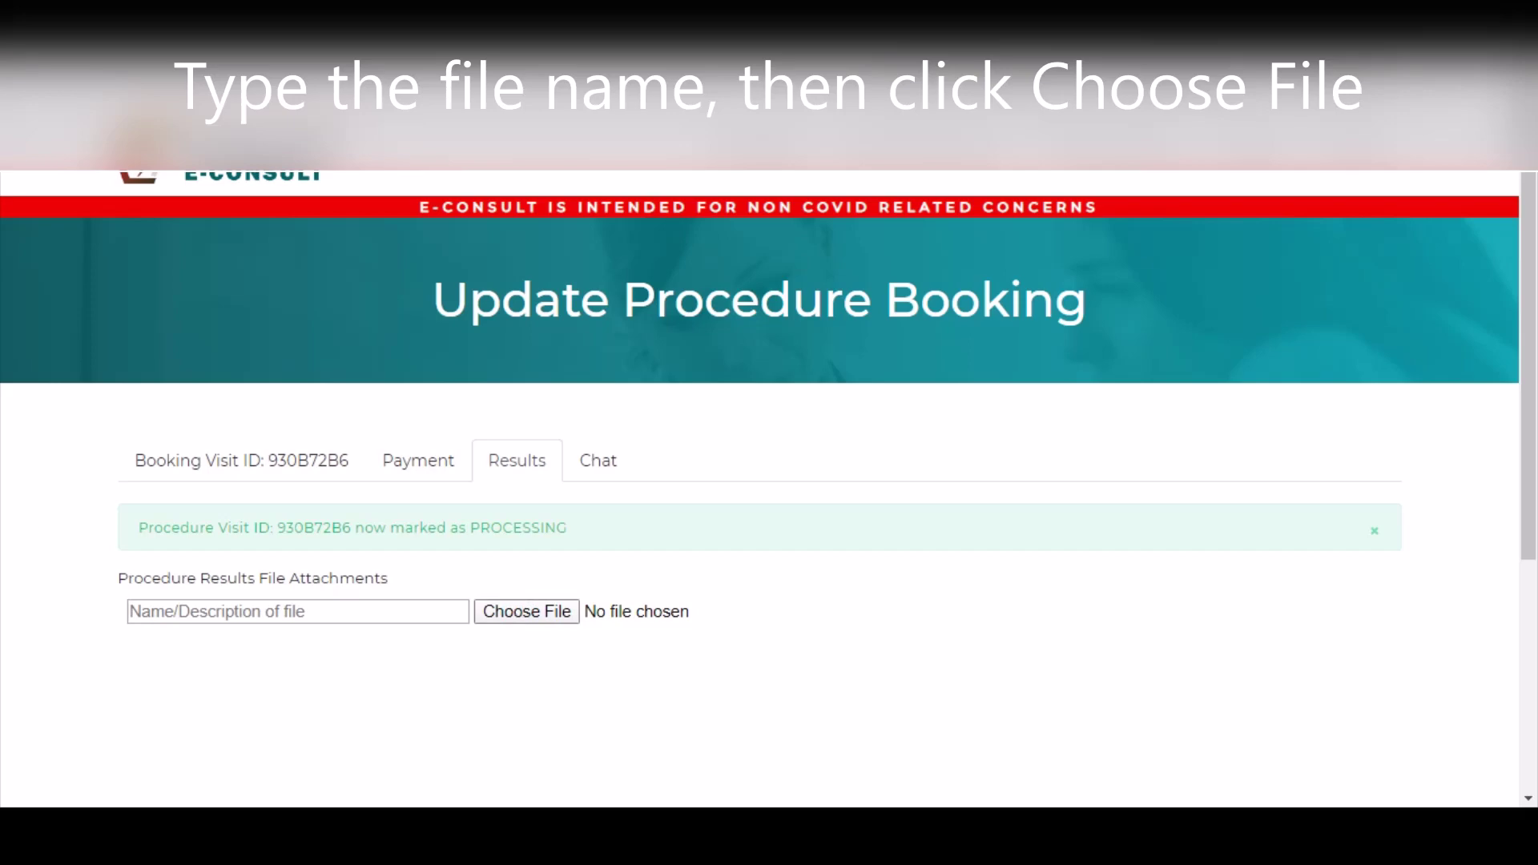
# - Name the result attachment after the patient and upload the PCR result PDF
pyautogui.click(291, 609)
pyautogui.write('PCRRESULT_REYES')
pyautogui.click(498, 613)
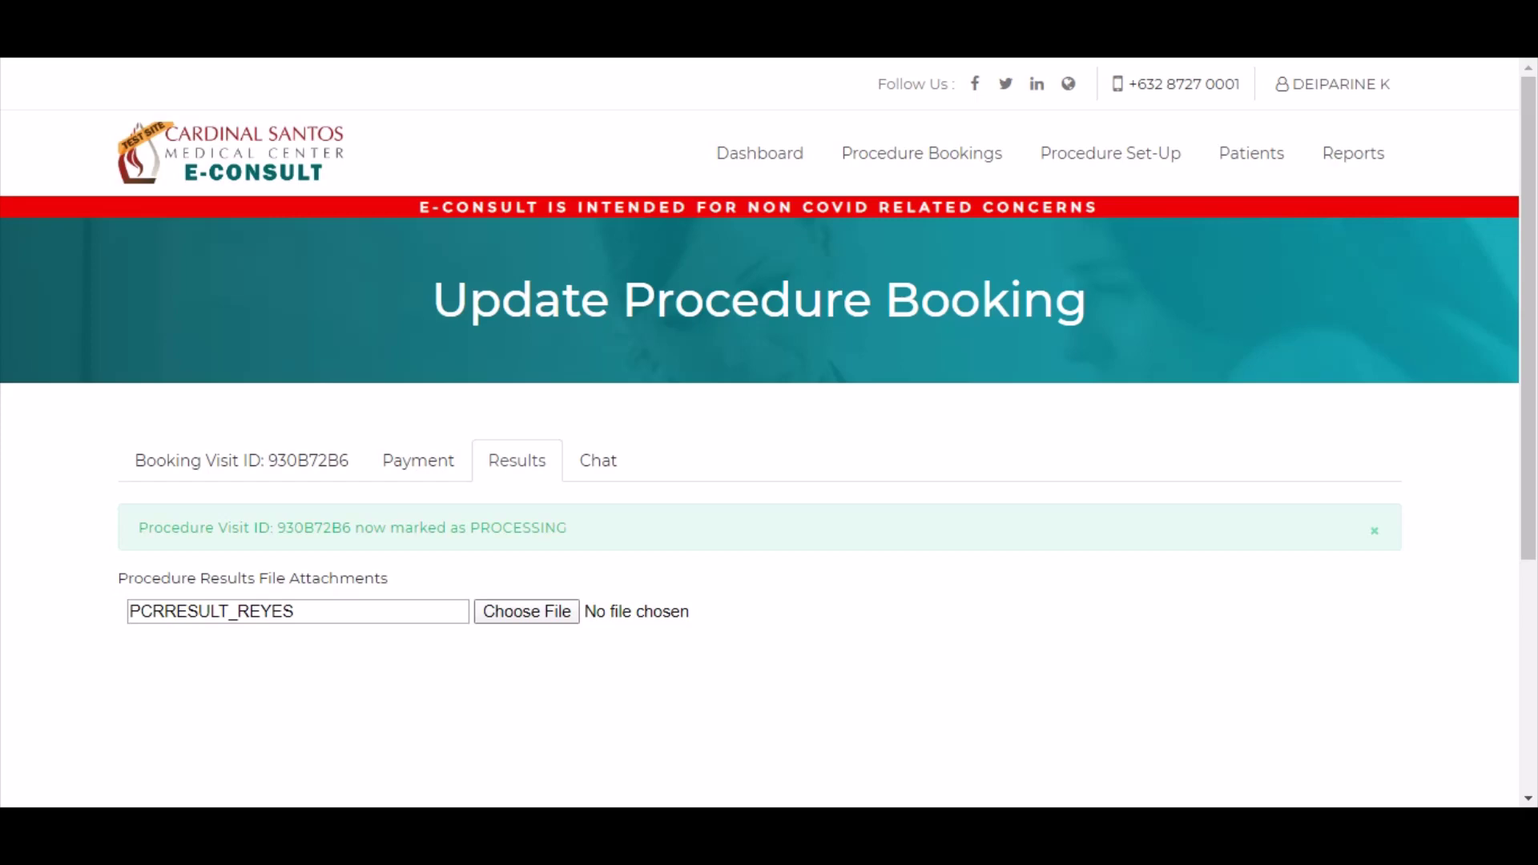
pyautogui.moveTo(1532, 471); pyautogui.dragTo(1532, 589)
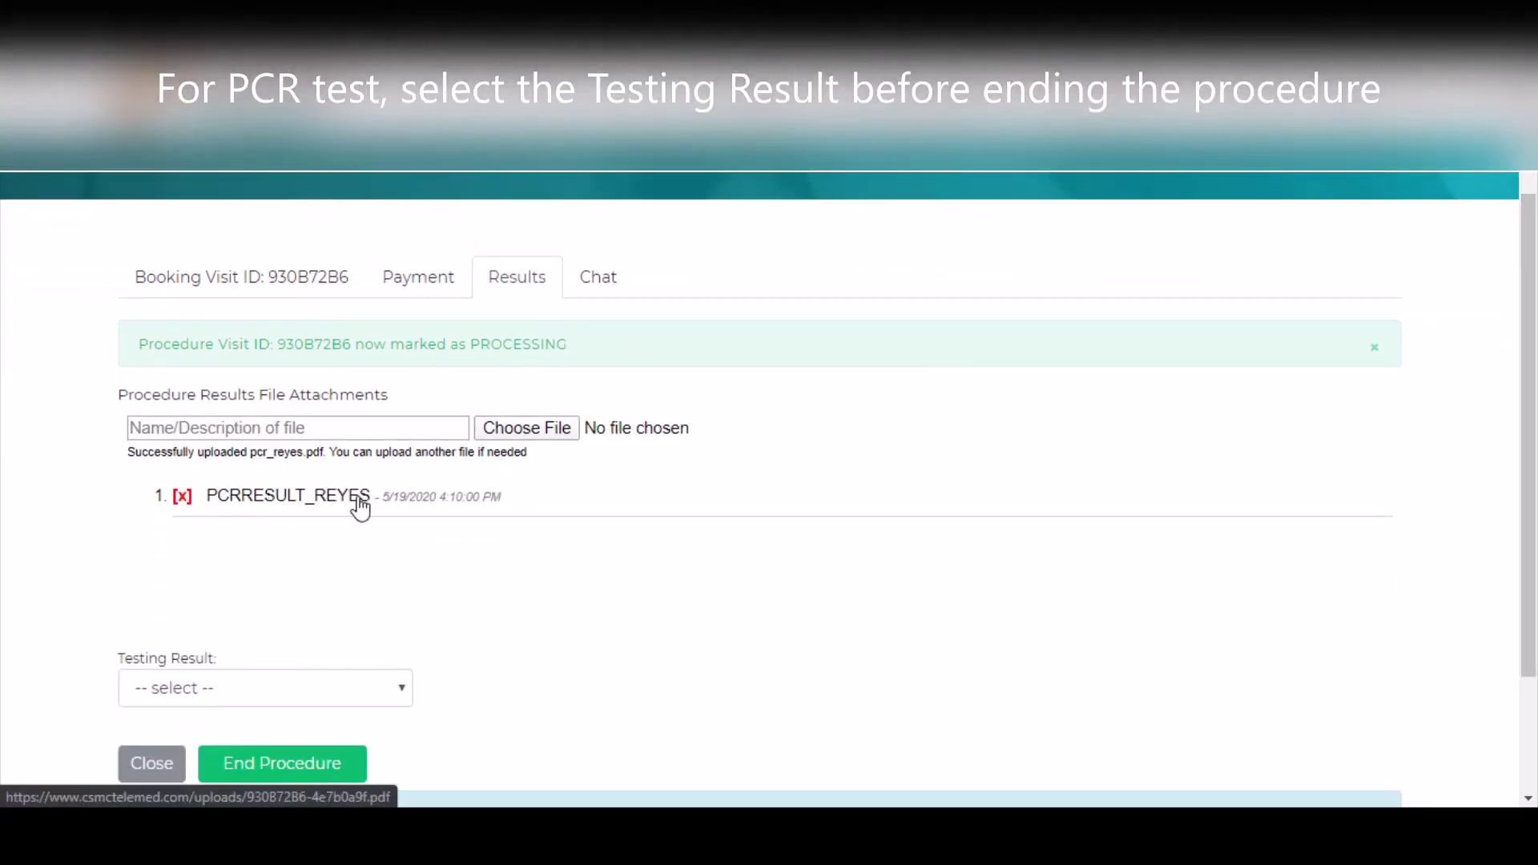
# - Record the PCR testing result as NEGATIVE and end the procedure, confirming with OK
pyautogui.click(298, 702)
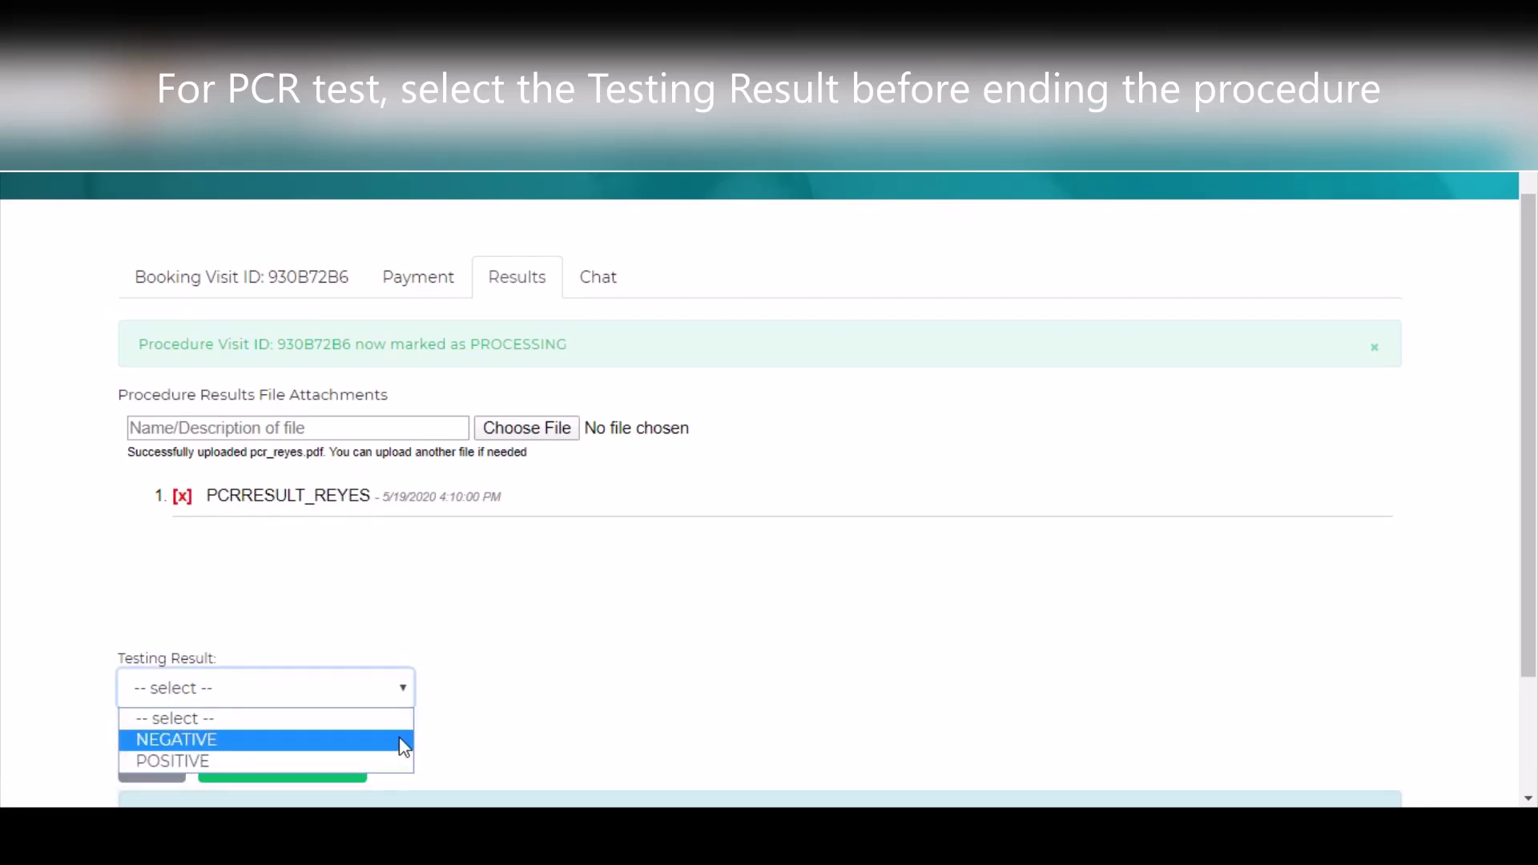
pyautogui.click(400, 737)
pyautogui.scroll(-1, 514, 691)
pyautogui.scroll(-2, 516, 697)
pyautogui.doubleClick(346, 689)
pyautogui.click(159, 683)
pyautogui.click(299, 632)
pyautogui.click(865, 185)
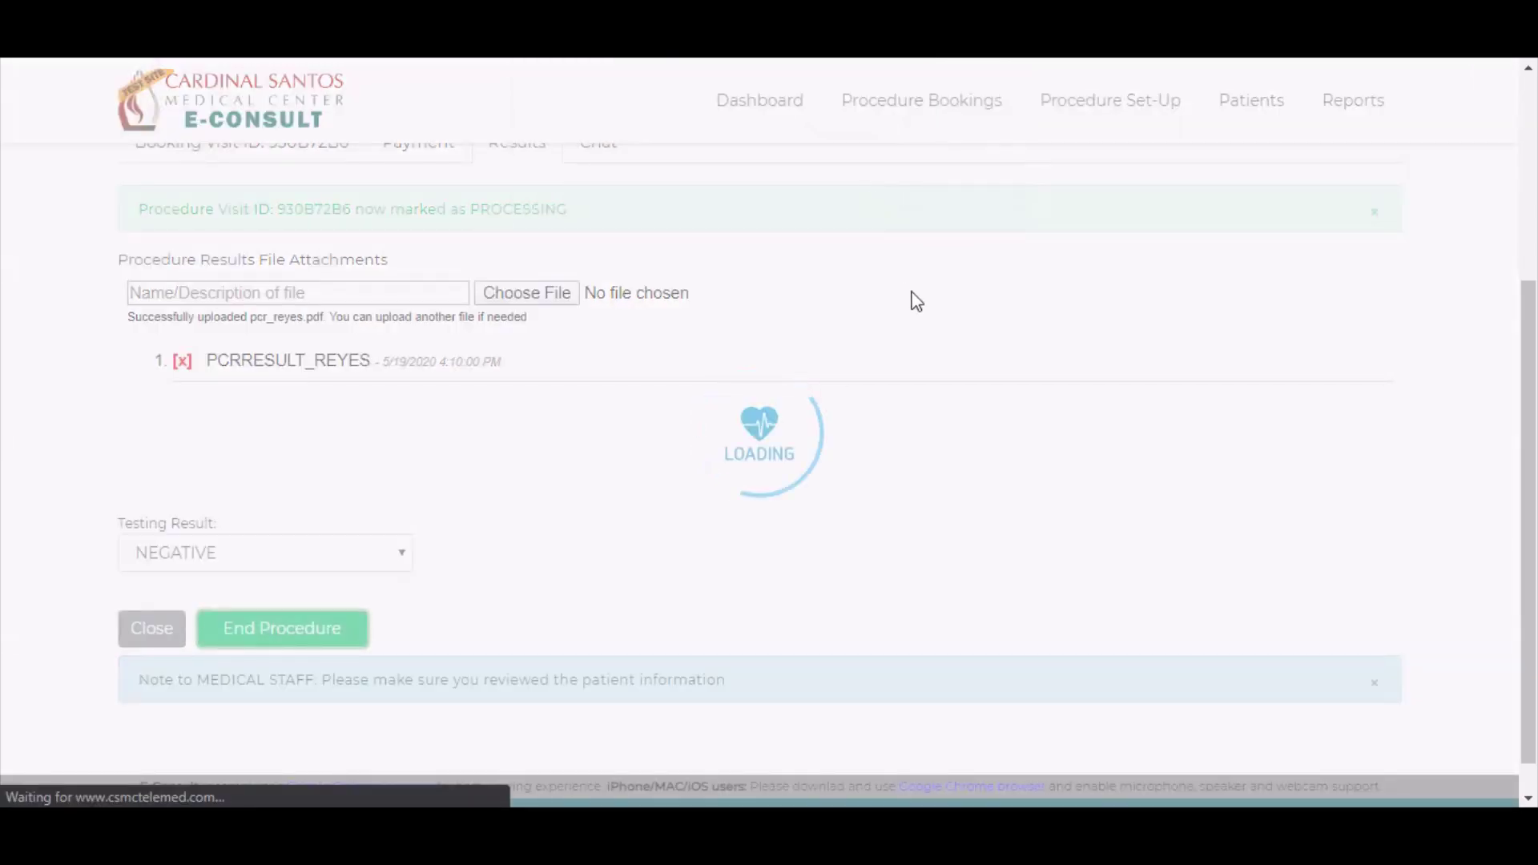
pyautogui.scroll(-3, 552, 464)
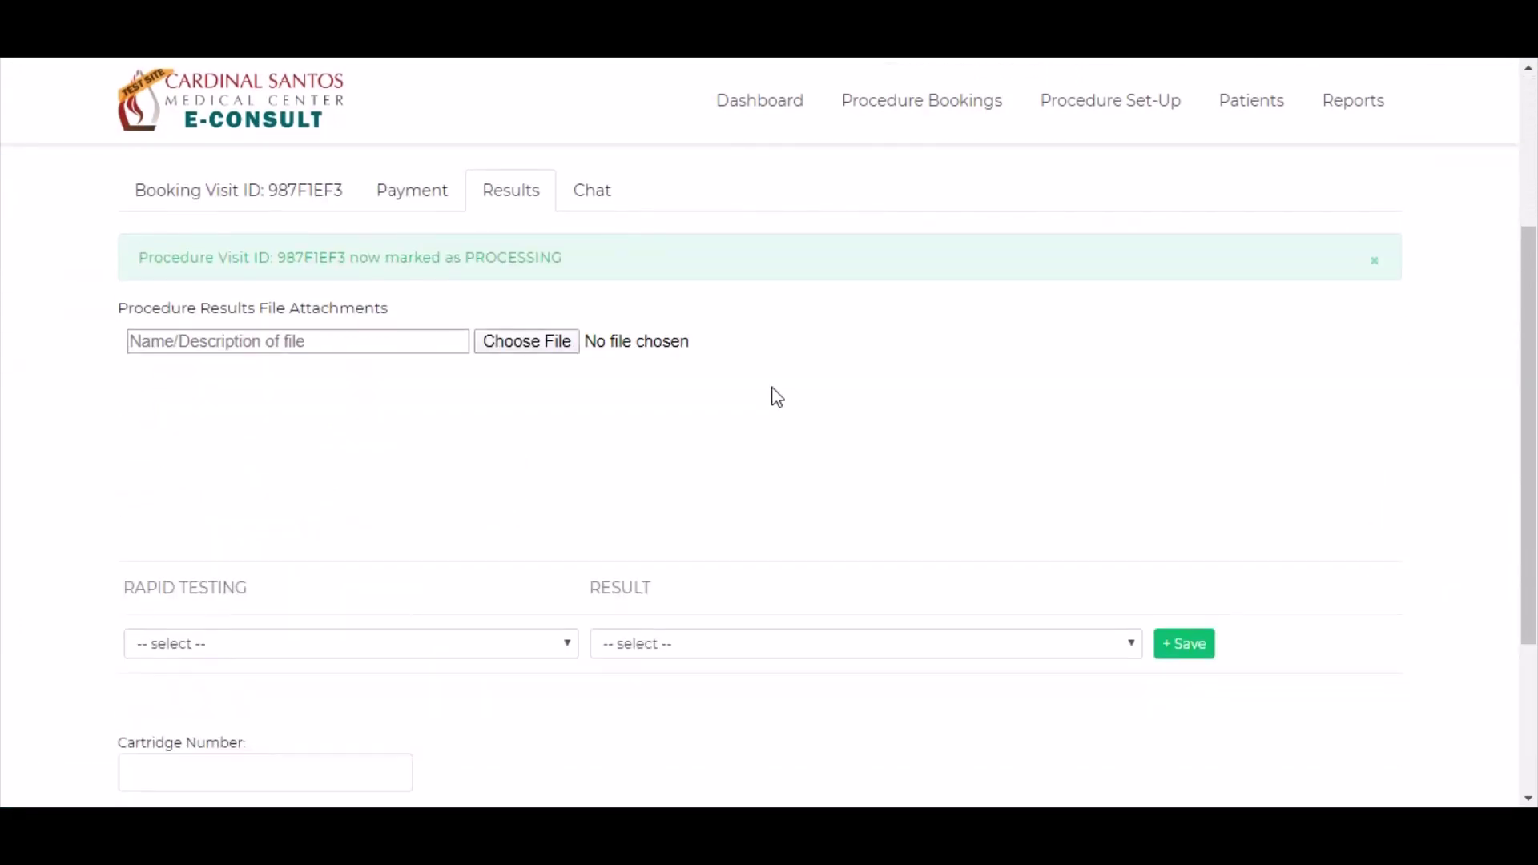
# - Record the rapid test antibodies: IgG NON-REACTIVE and IgM REACTIVE
pyautogui.scroll(-3, 768, 400)
pyautogui.click(449, 418)
pyautogui.click(401, 460)
pyautogui.click(961, 418)
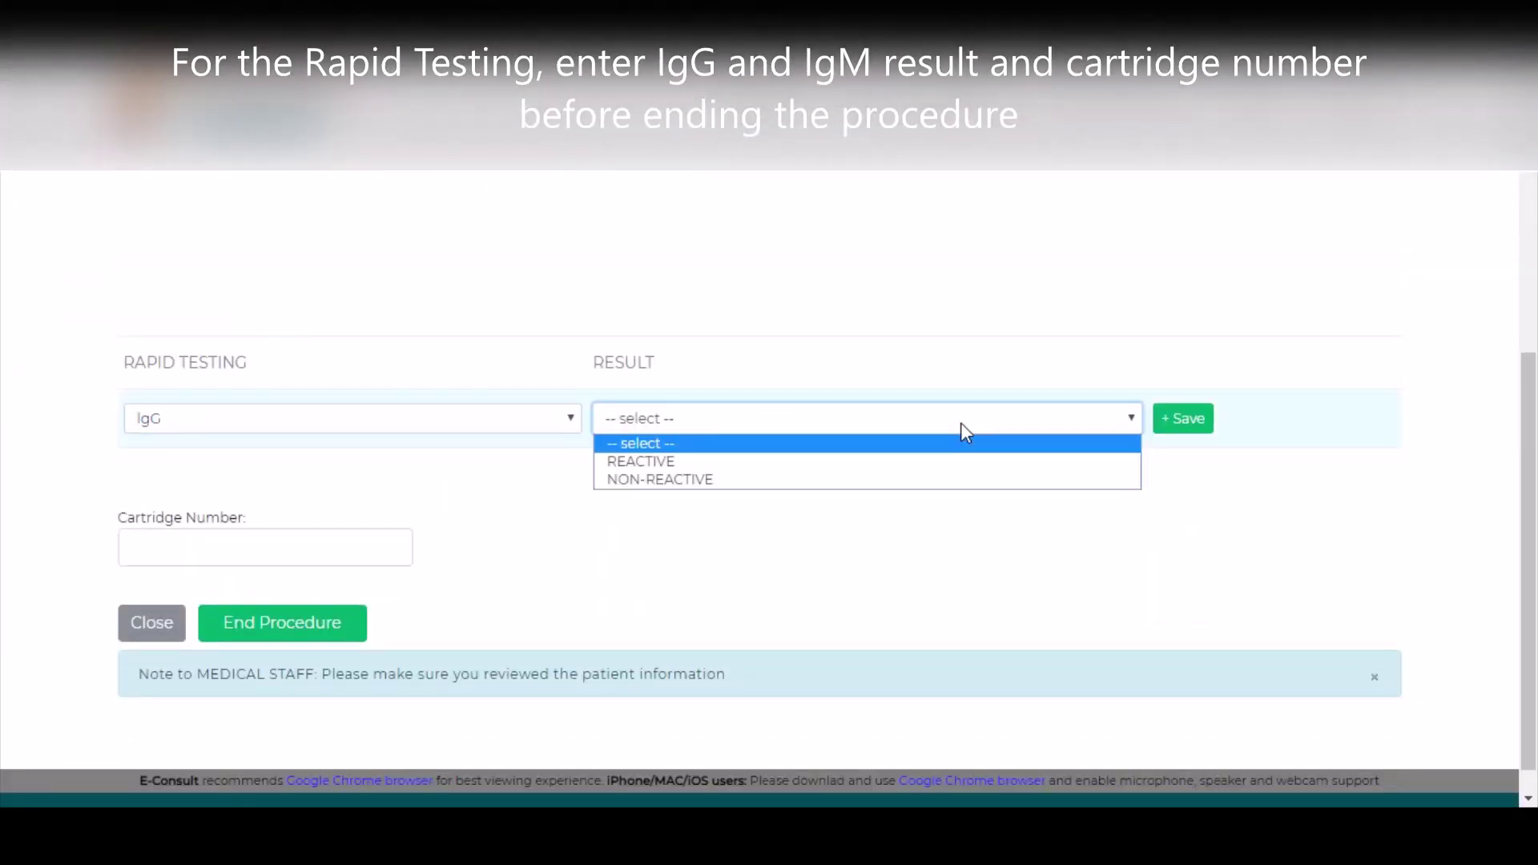
pyautogui.click(971, 479)
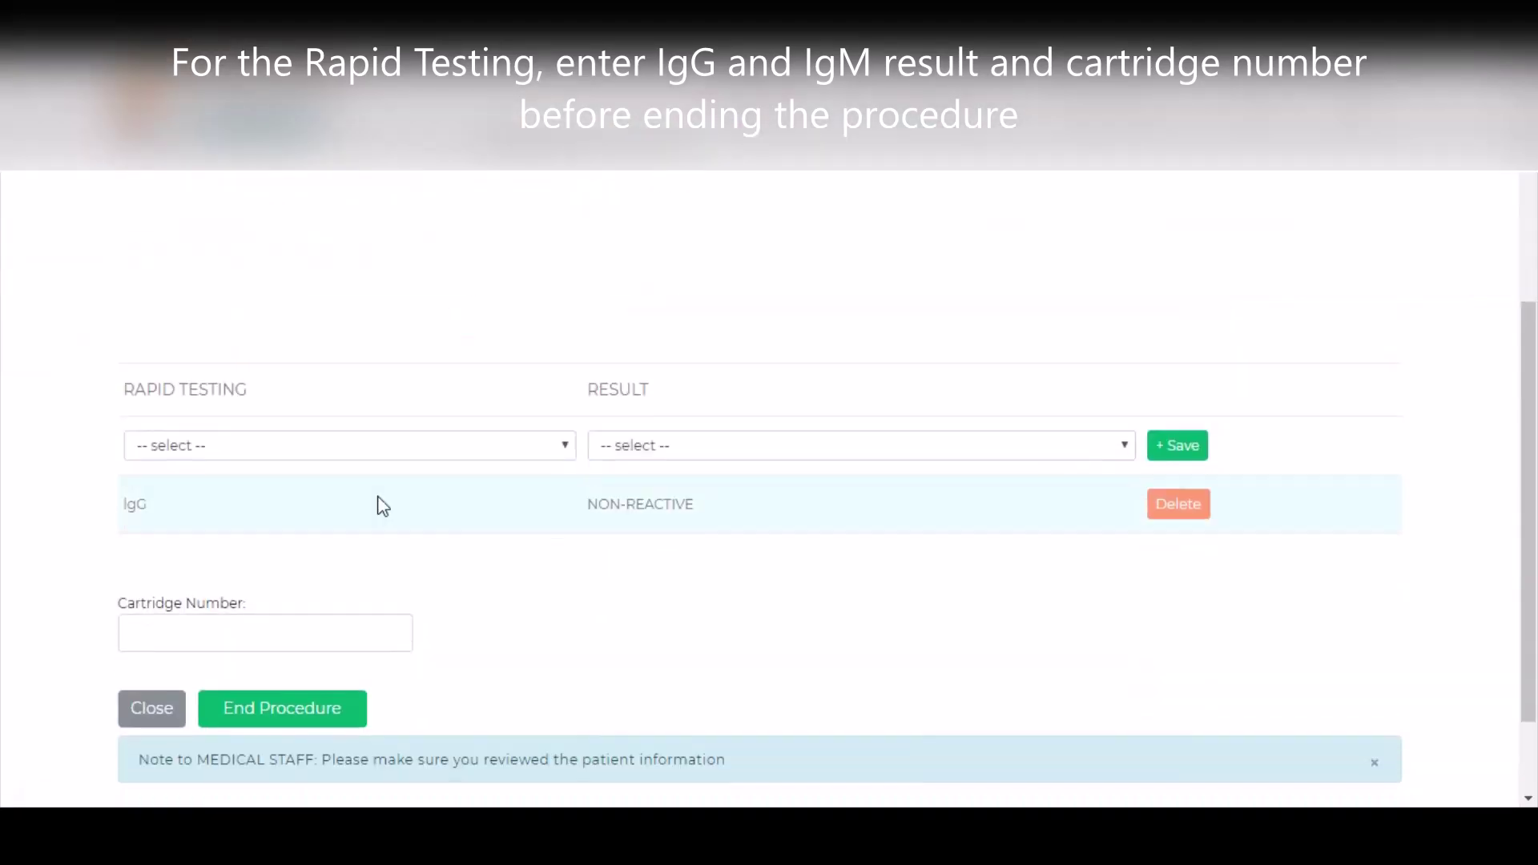
pyautogui.click(361, 445)
pyautogui.click(329, 504)
pyautogui.click(789, 449)
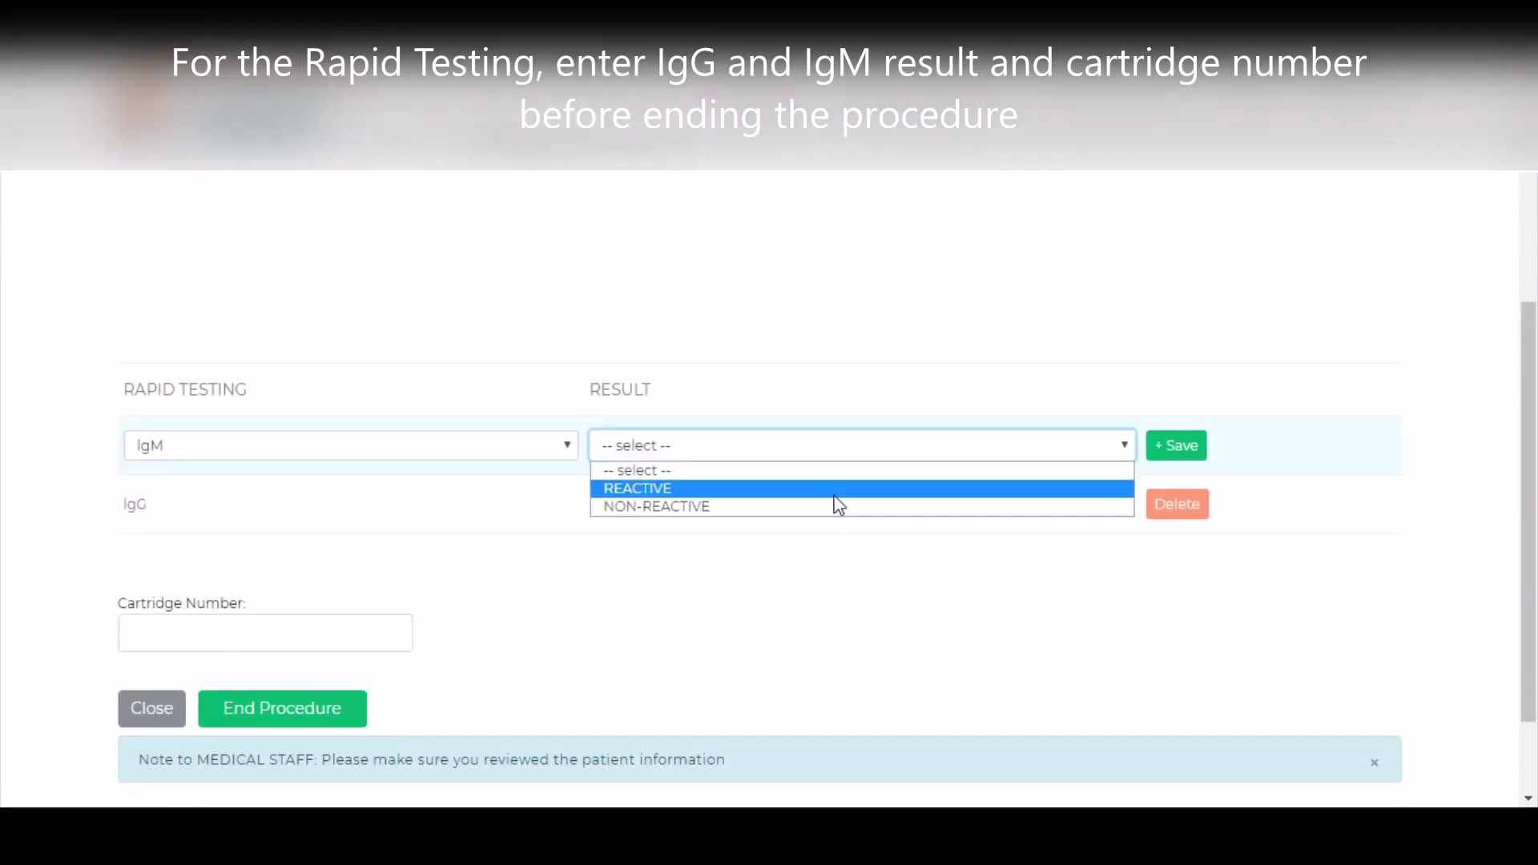
pyautogui.click(834, 493)
pyautogui.click(1175, 446)
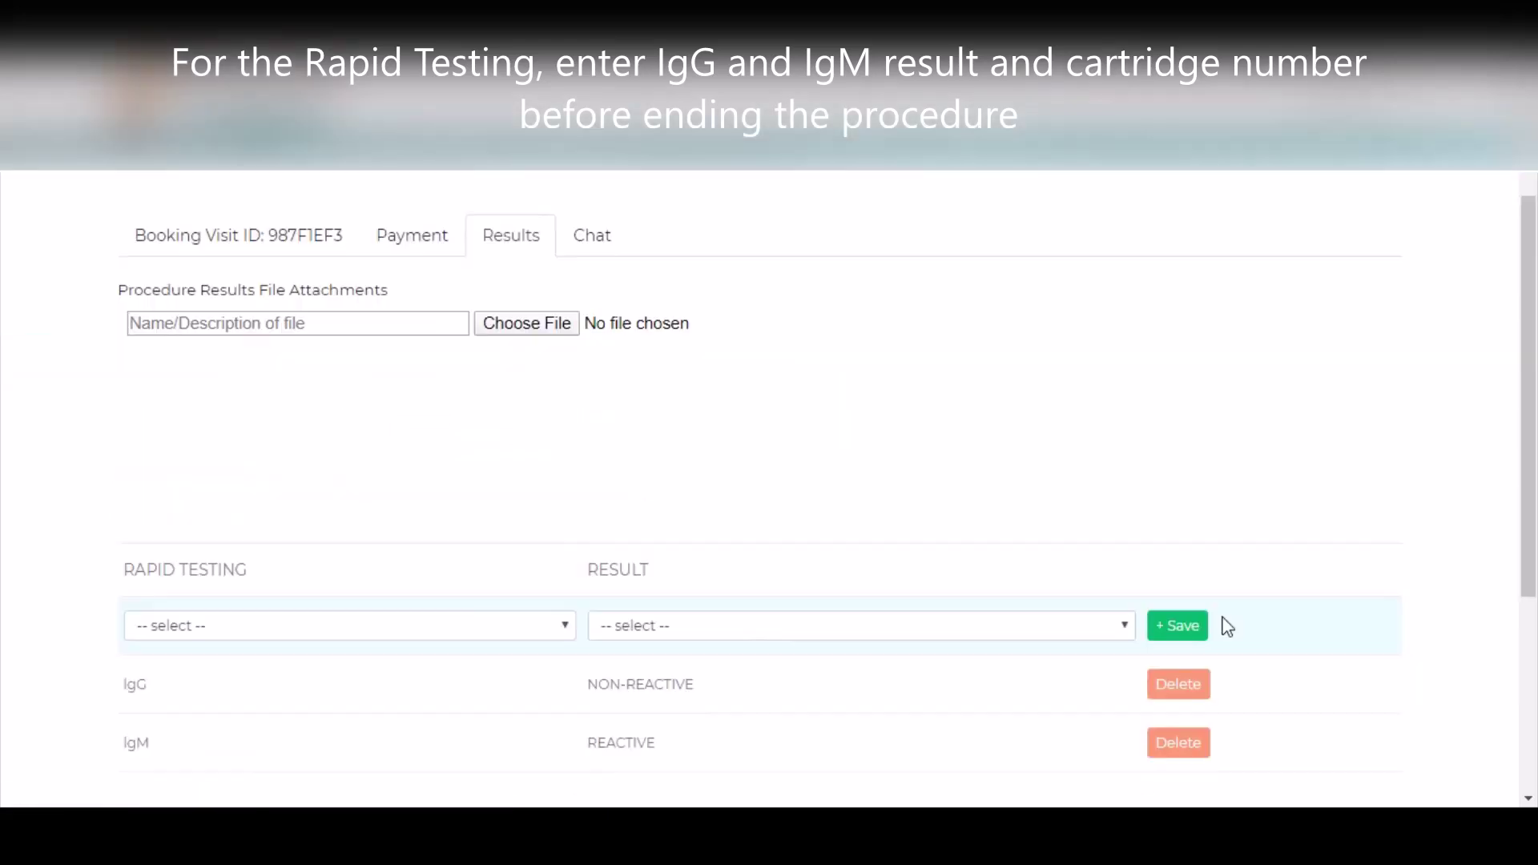
# - Enter cartridge number 57694 for the rapid test
pyautogui.scroll(-2, 1227, 626)
pyautogui.click(238, 711)
pyautogui.write('57694')
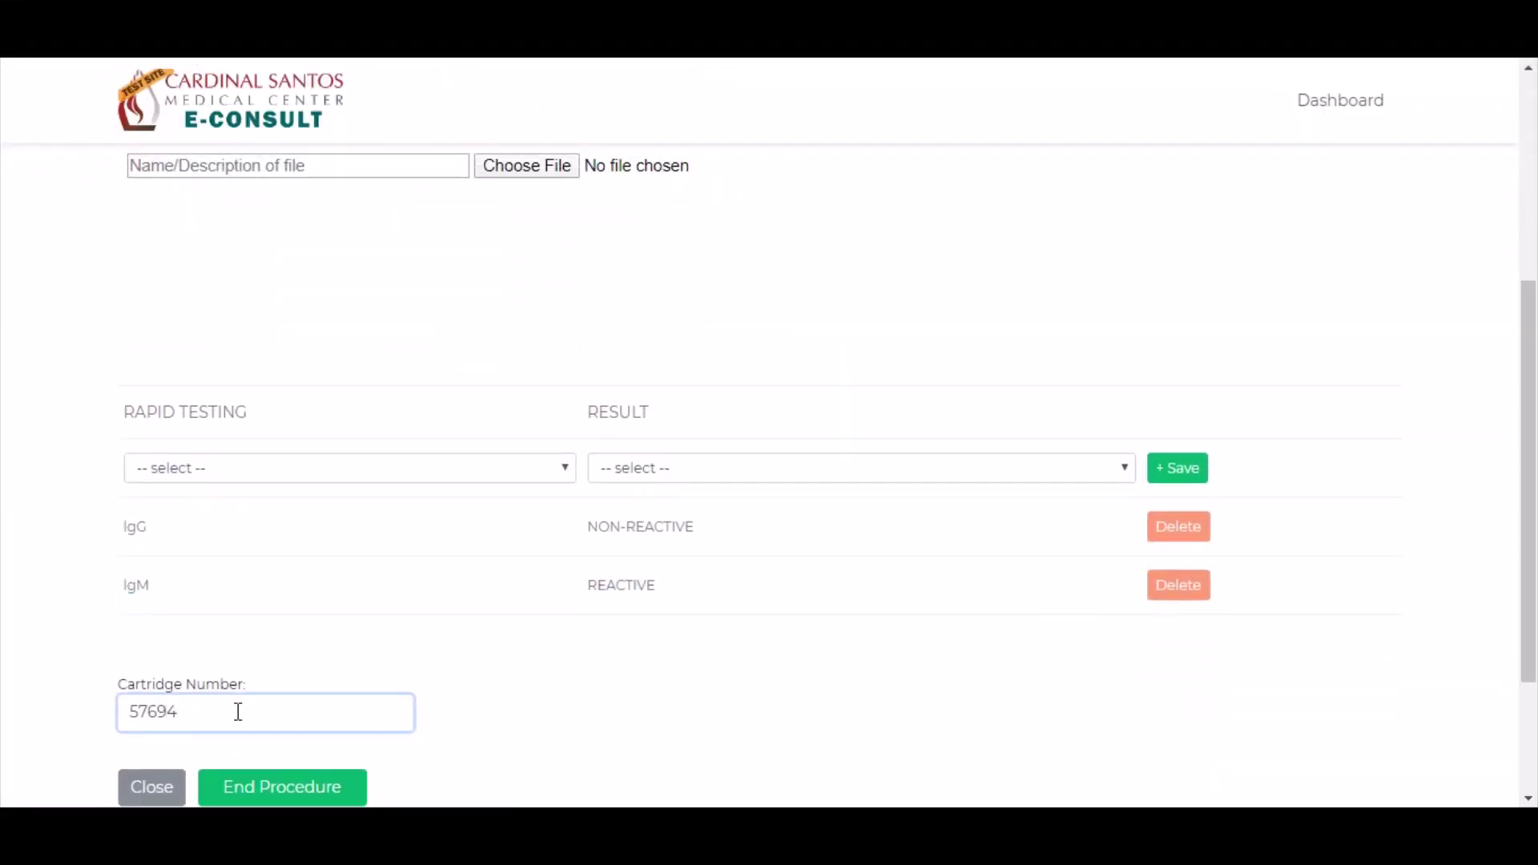
# - Upload the named rapid test result PDF and end the procedure
pyautogui.scroll(5, 384, 542)
pyautogui.click(378, 550)
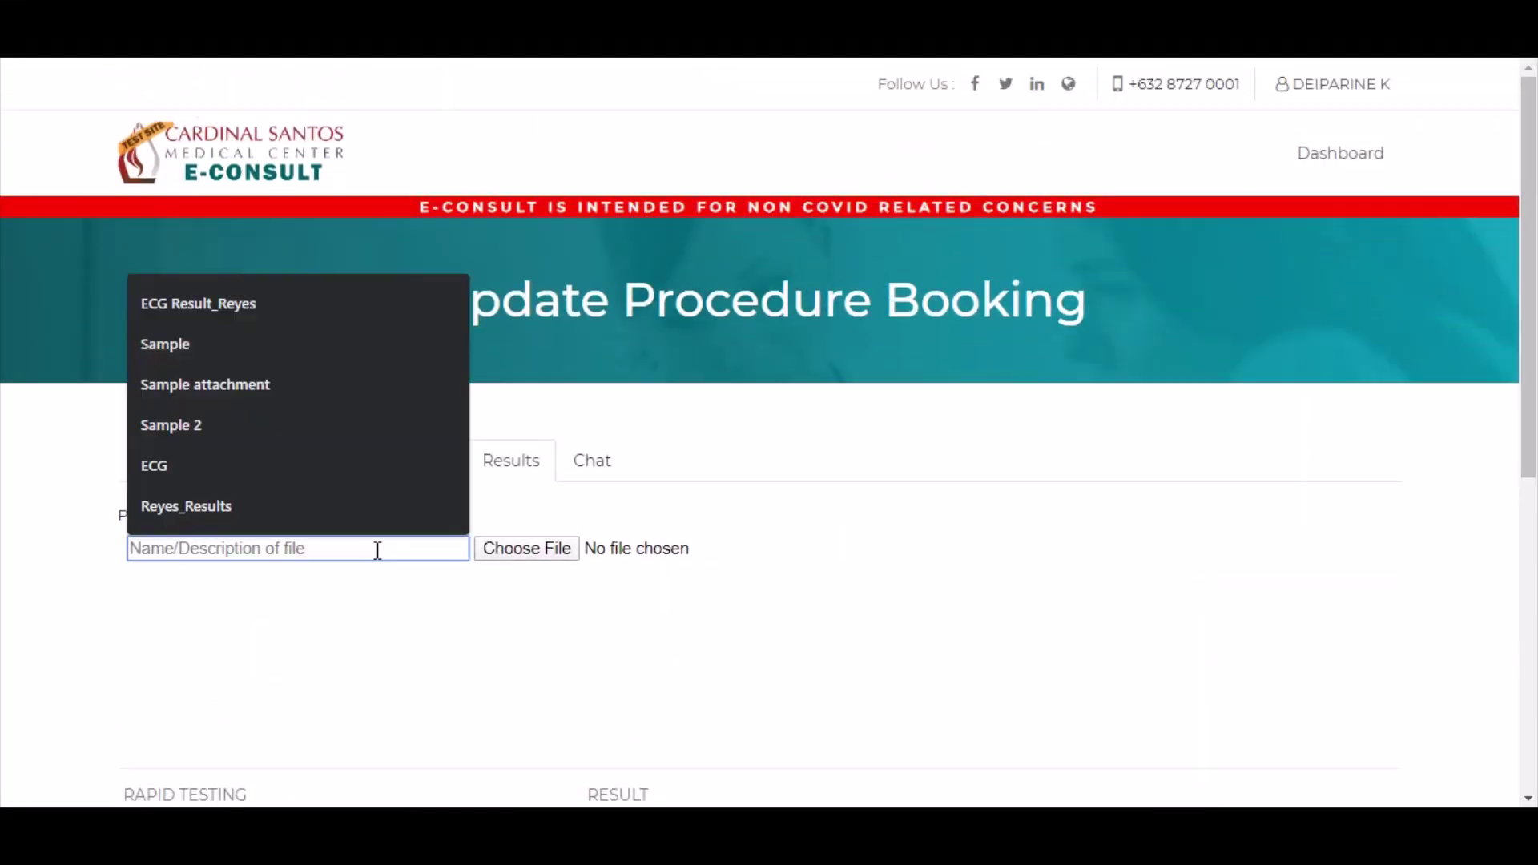
pyautogui.write('RAPIDTEST_REYES')
pyautogui.click(530, 550)
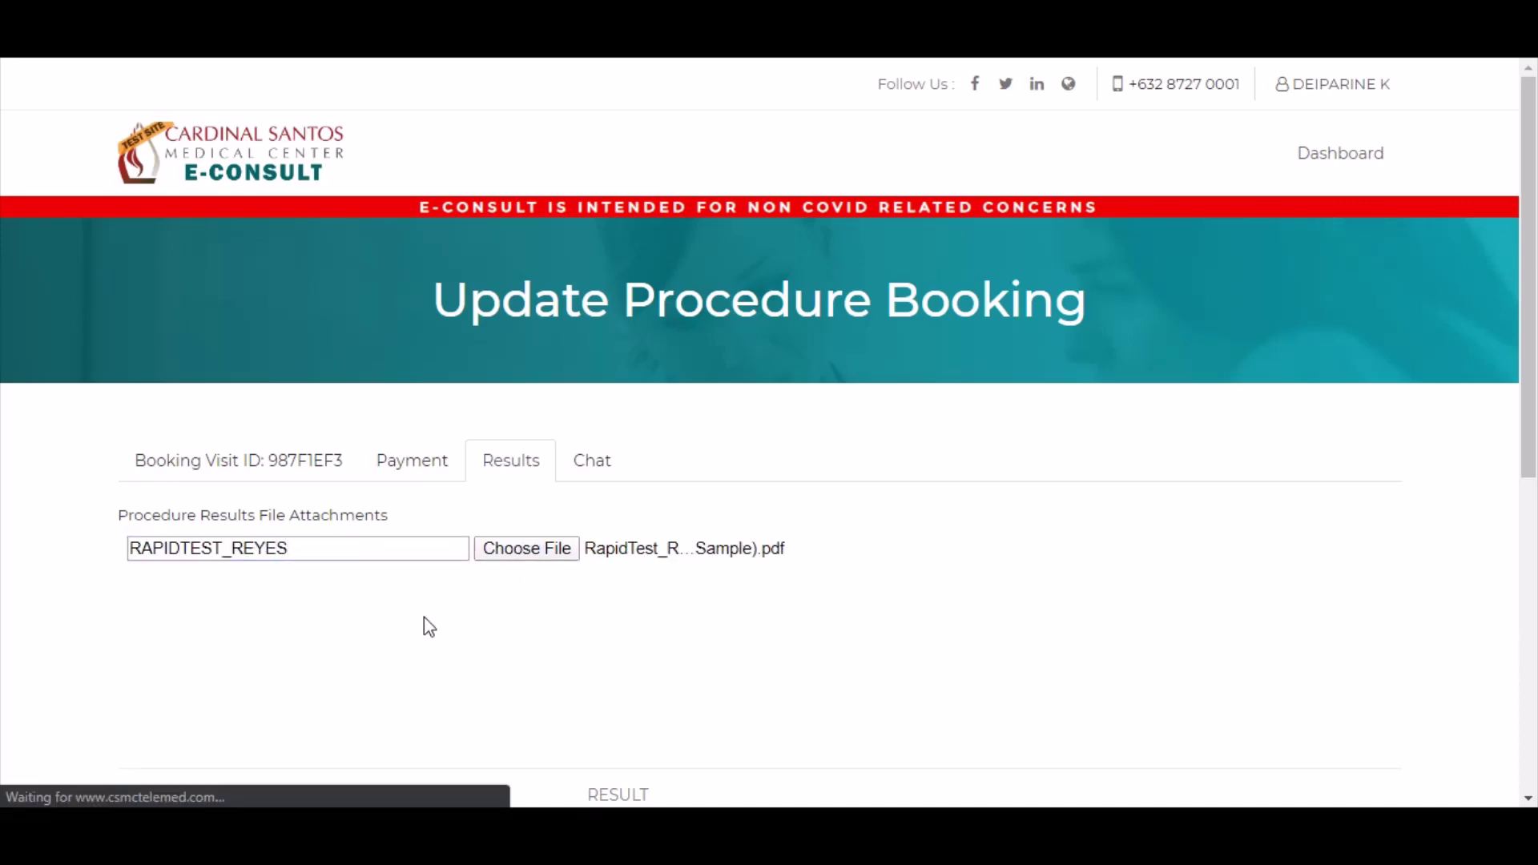
pyautogui.scroll(-5, 459, 610)
pyautogui.tripleClick(382, 644)
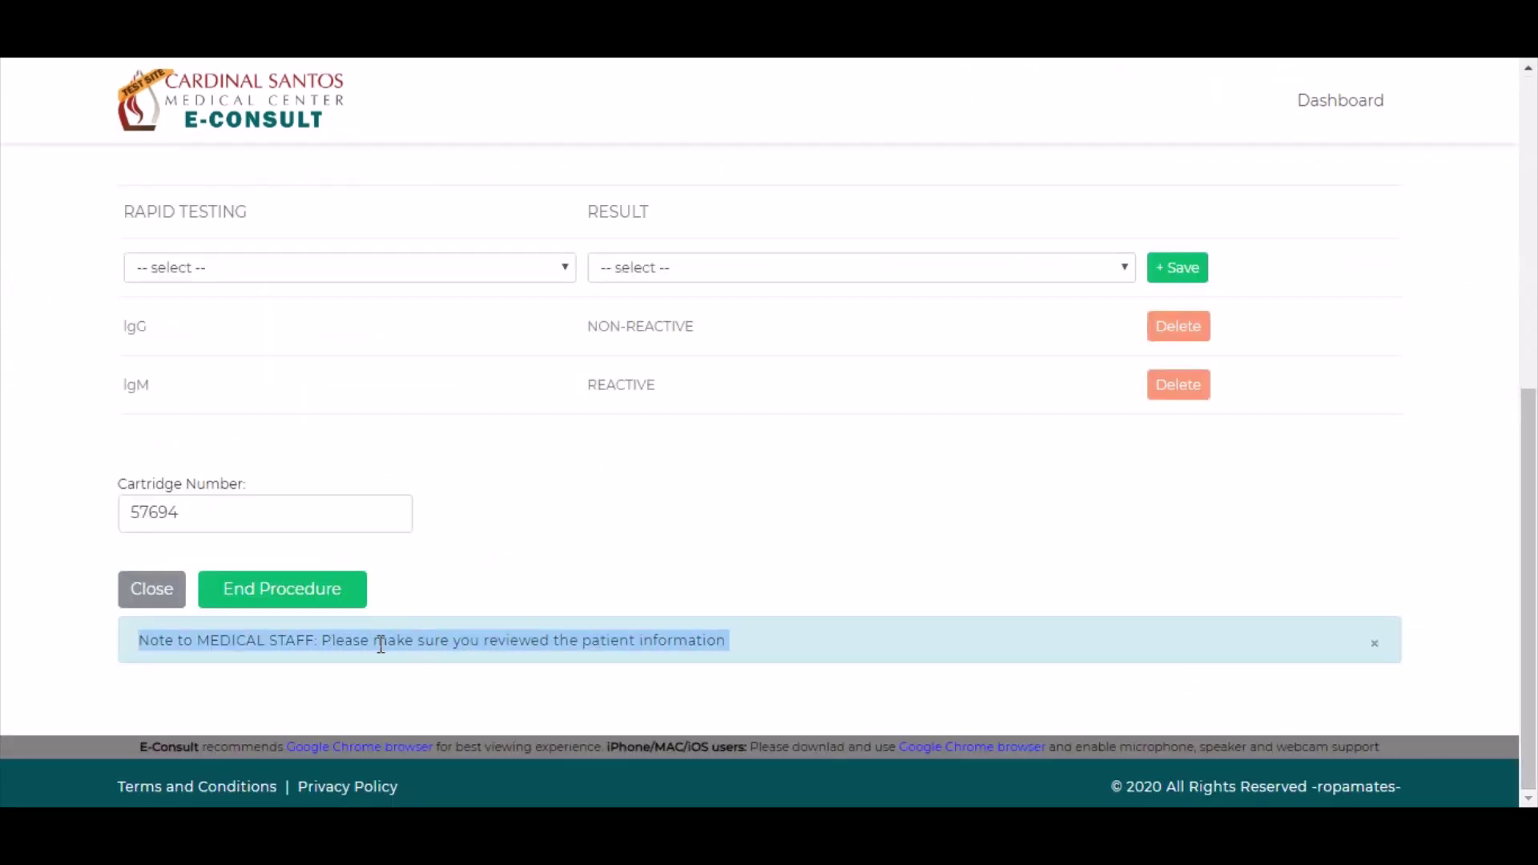
pyautogui.click(332, 587)
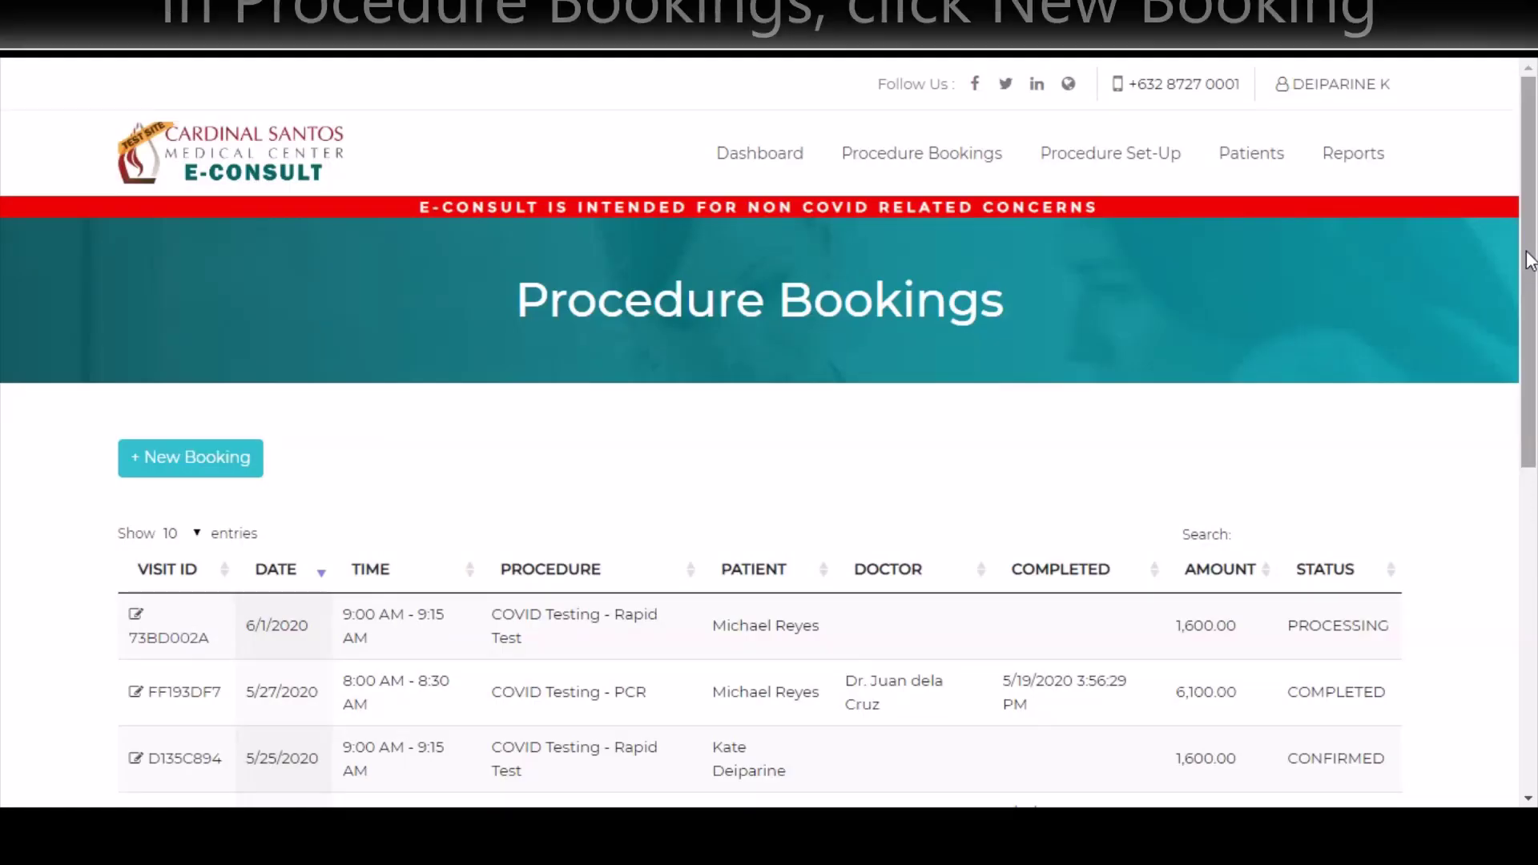
# - Start a new walk-in booking and pick the existing patient via name search
pyautogui.scroll(-2, 326, 268)
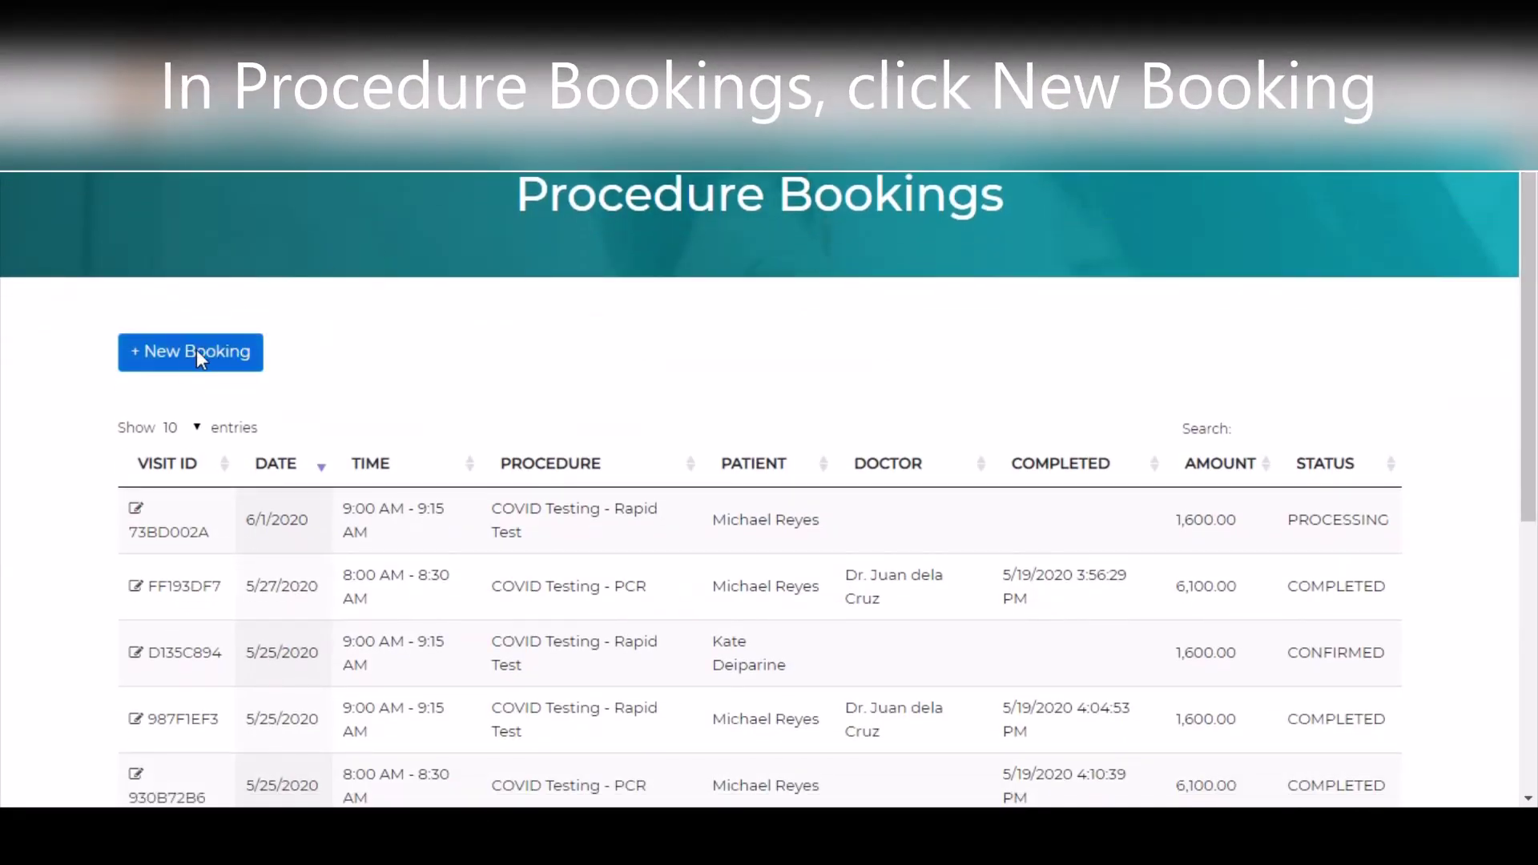
pyautogui.click(182, 365)
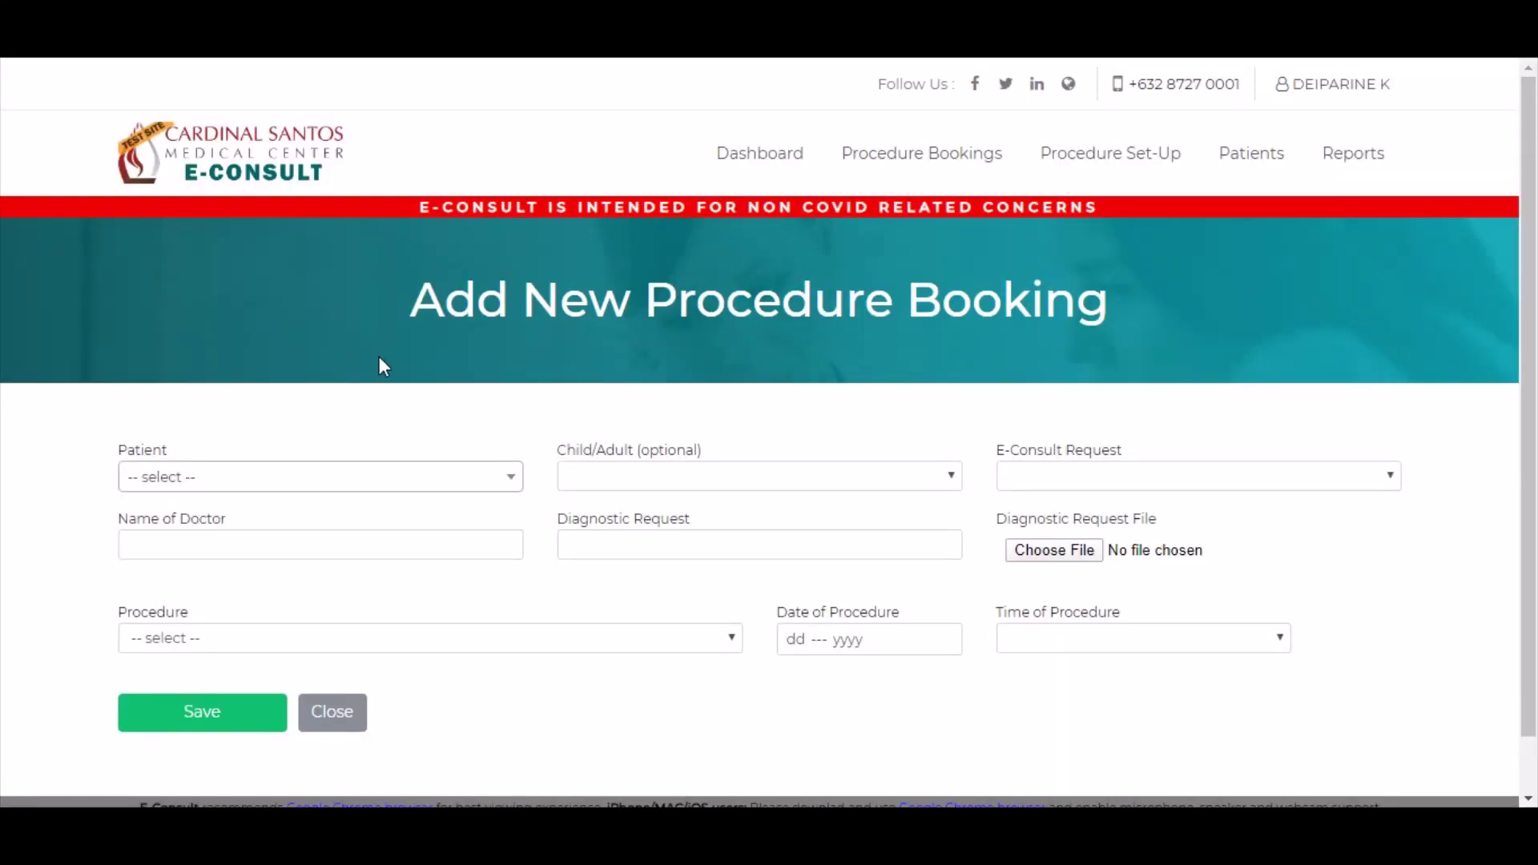
pyautogui.scroll(-1, 345, 396)
pyautogui.click(317, 431)
pyautogui.write('rey')
pyautogui.press('Return')
pyautogui.scroll(1, 319, 426)
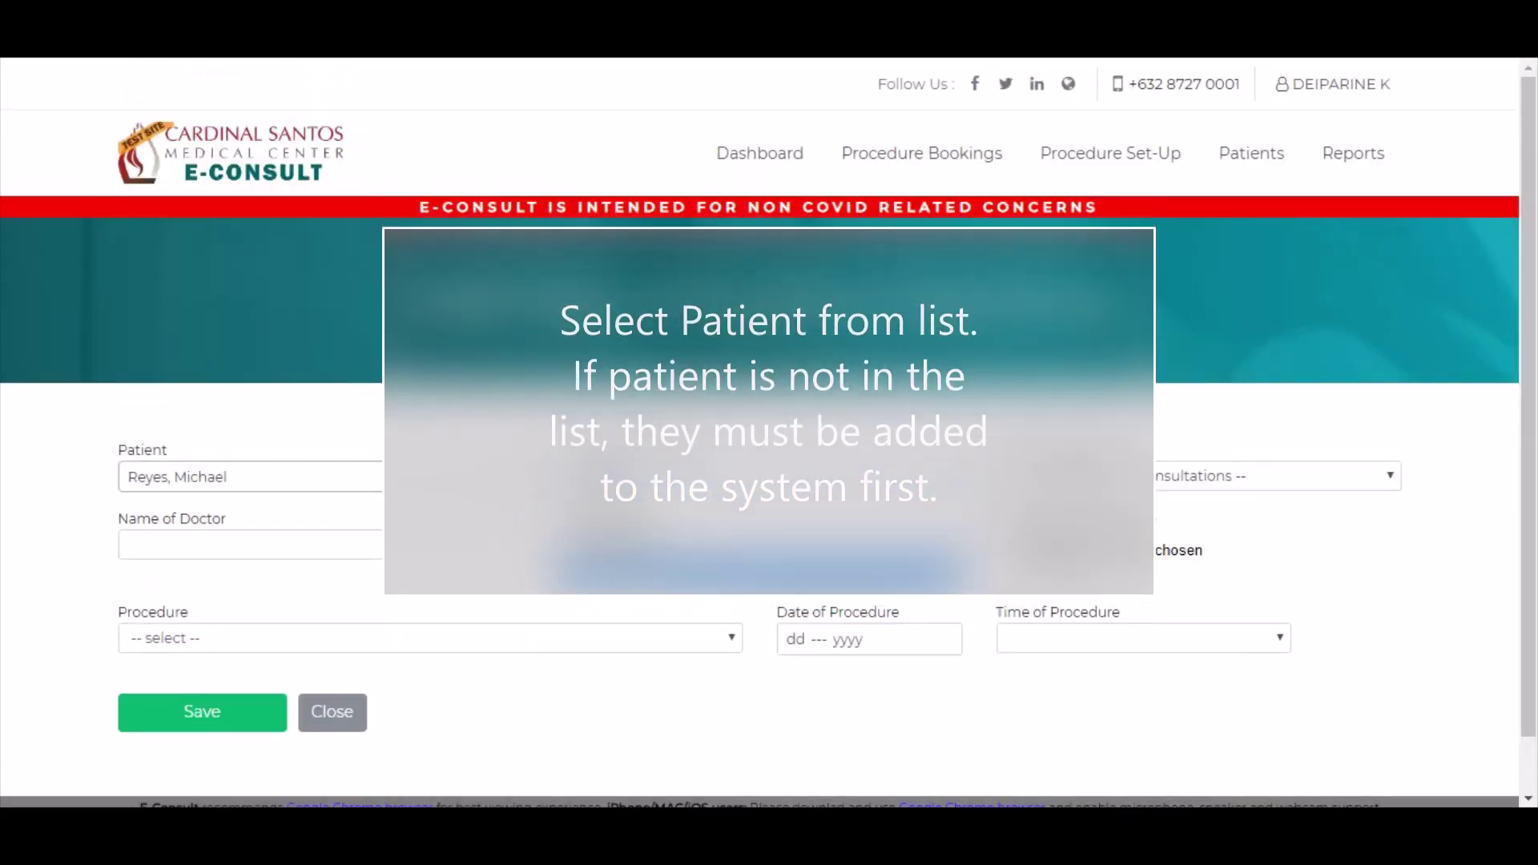
# - Book COVID Testing - Rapid Test on 03 Jun 2020, 09:00 - 09:15, and save
pyautogui.click(425, 649)
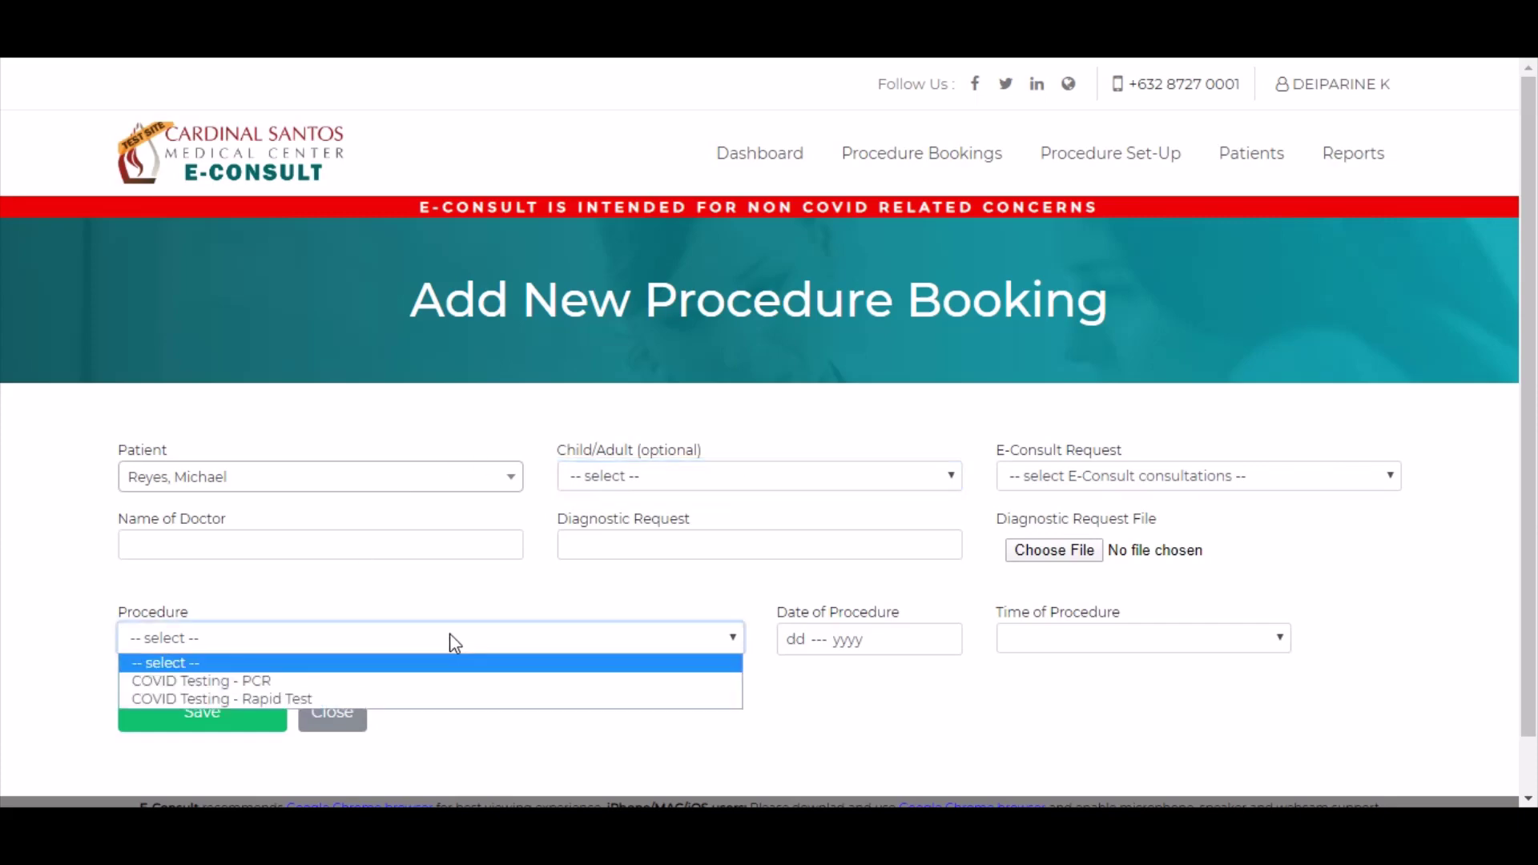
pyautogui.click(491, 698)
pyautogui.click(797, 639)
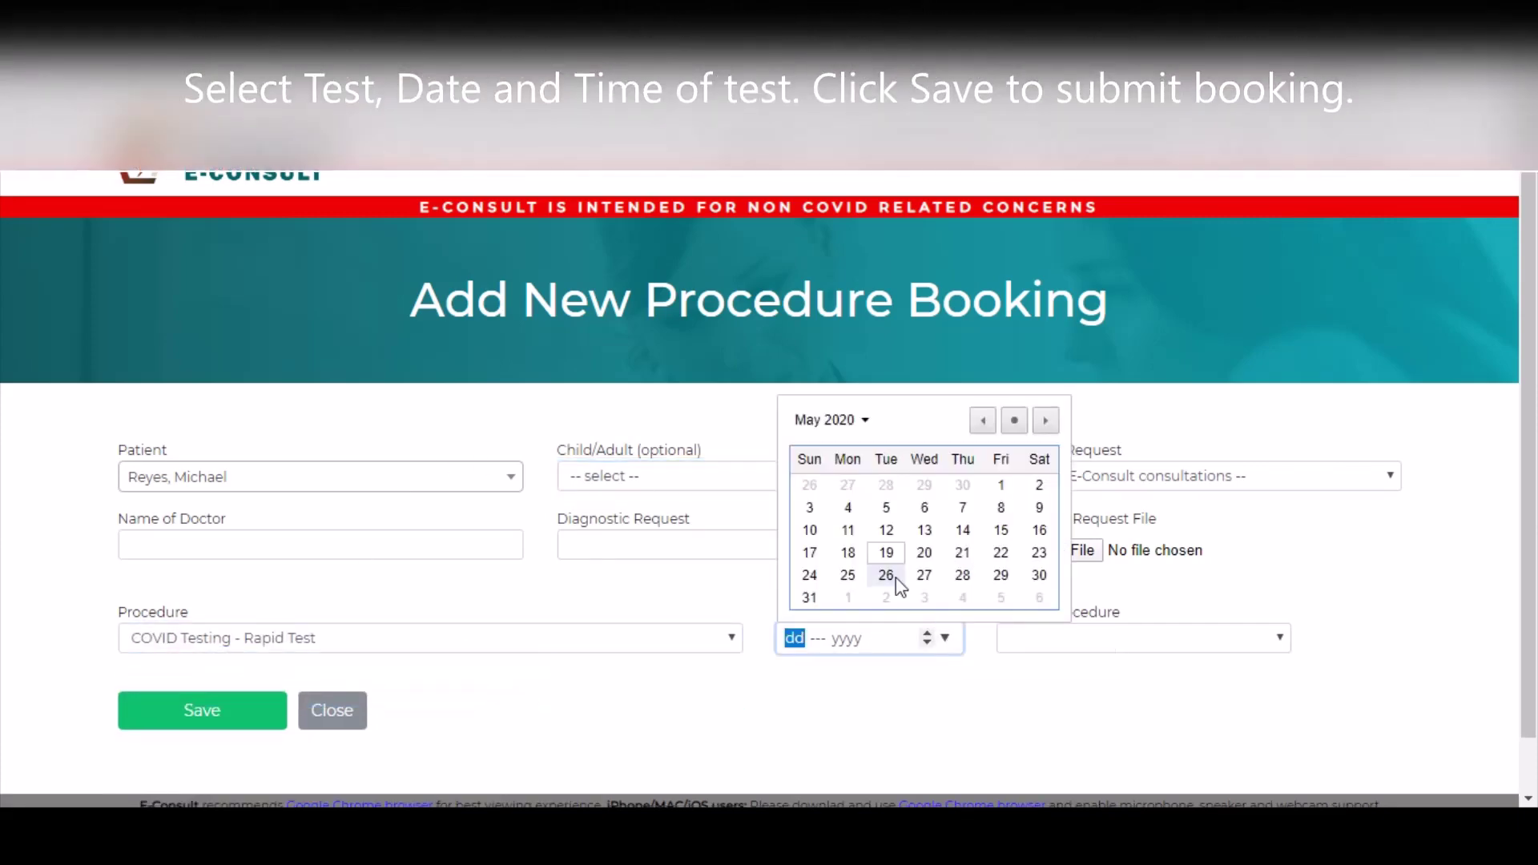
pyautogui.click(923, 599)
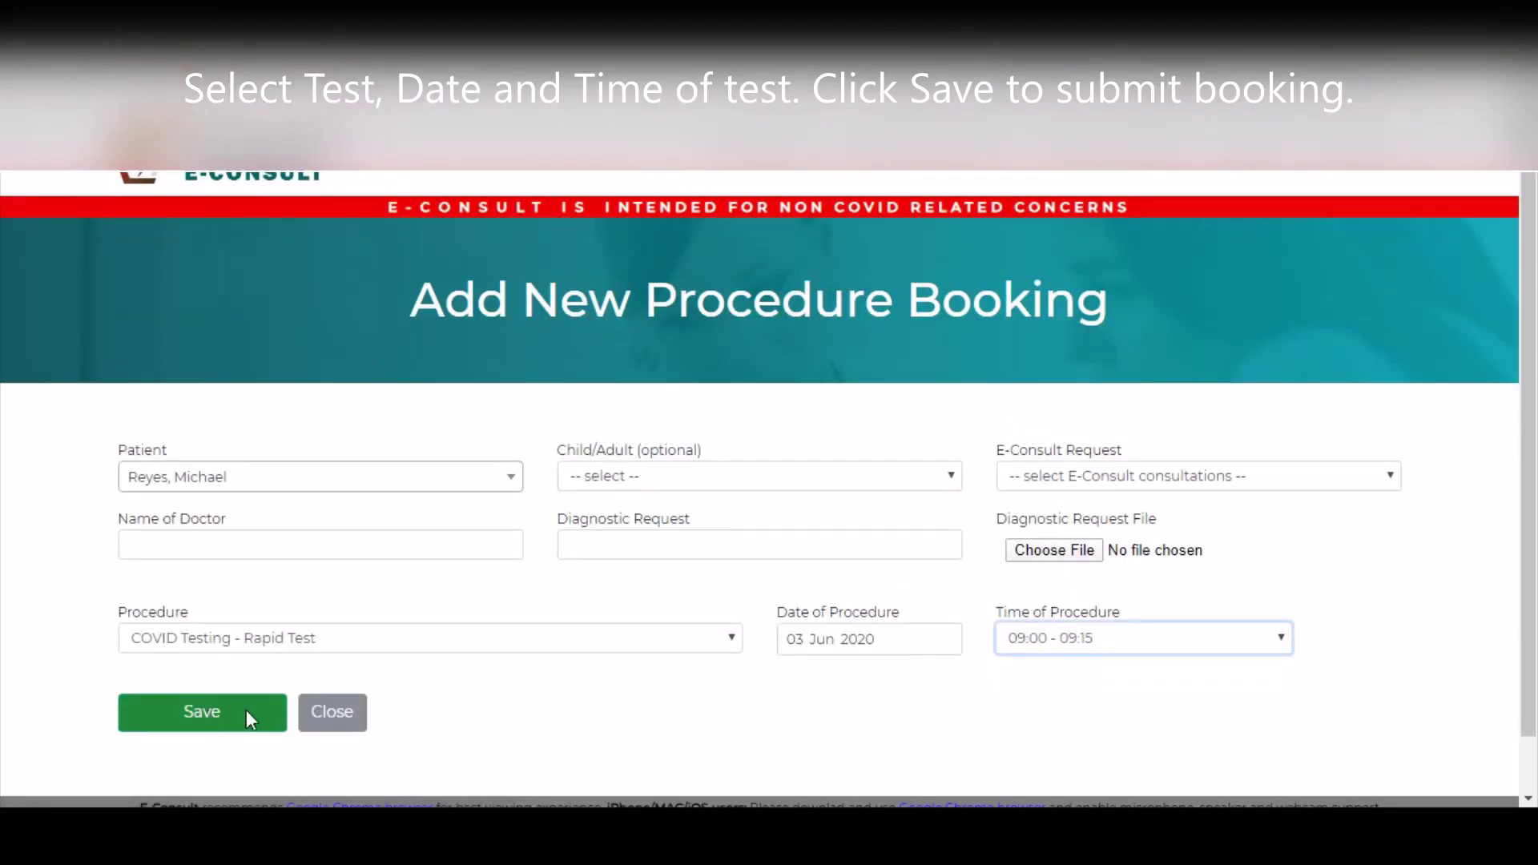
pyautogui.click(210, 706)
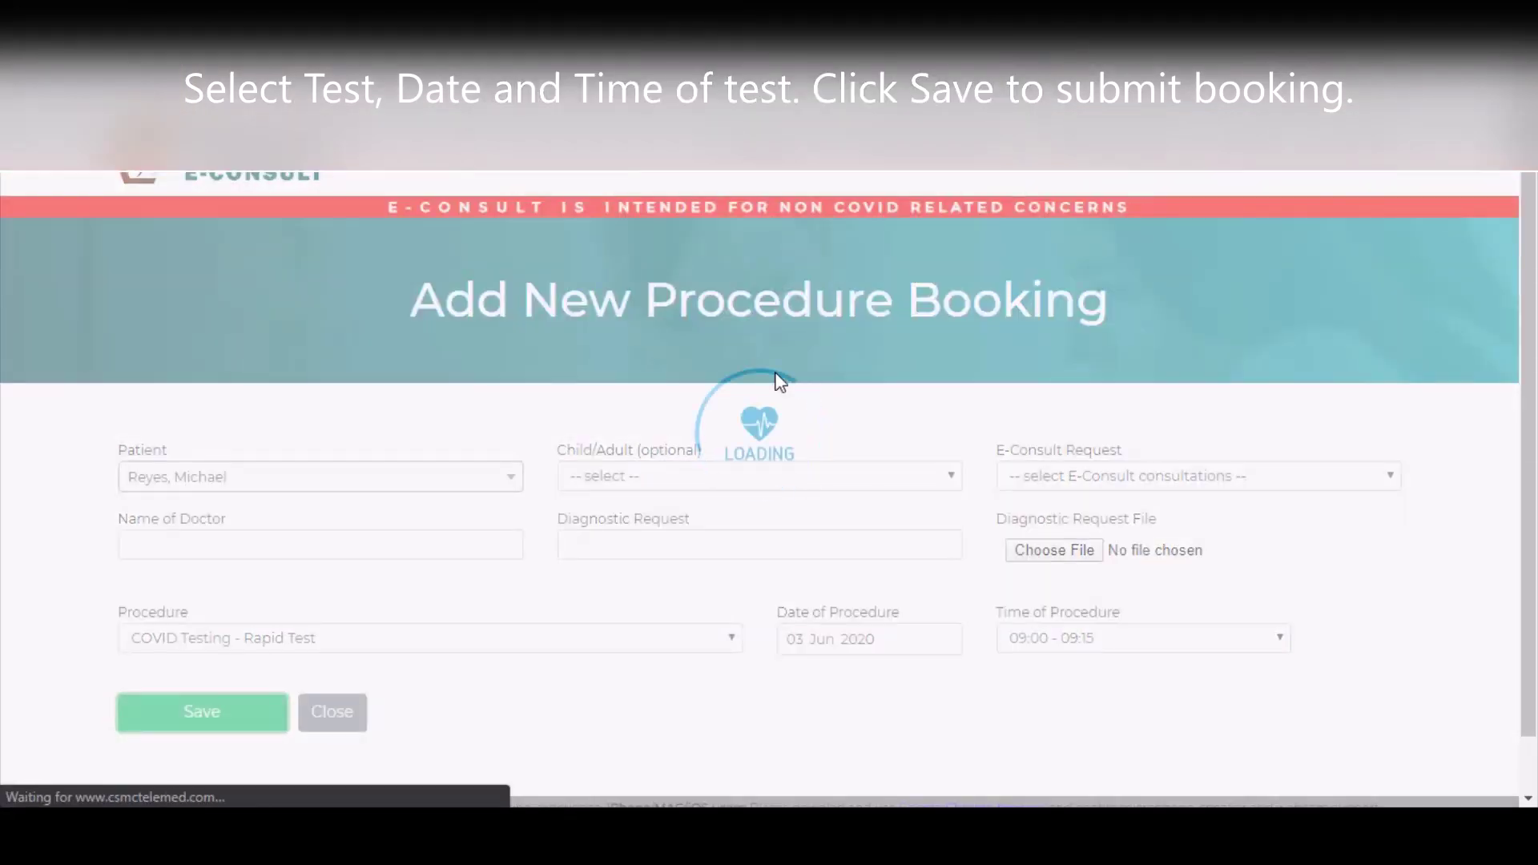
pyautogui.scroll(-1, 806, 384)
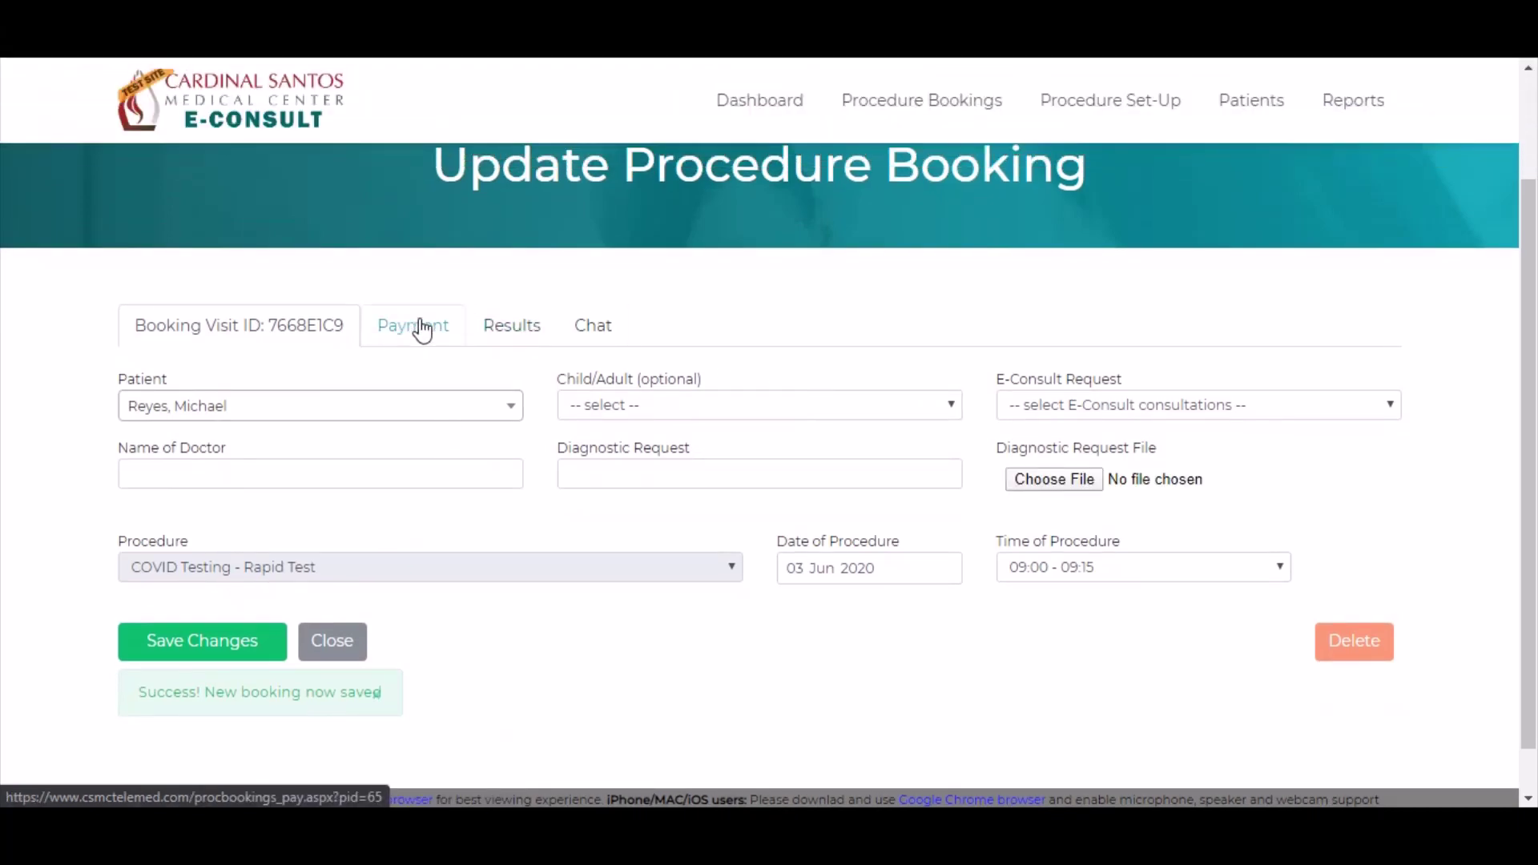
# - Apply a 1600 CASH payment dated 19 May 2020 with an OR/AR number to confirm the booking
pyautogui.click(430, 332)
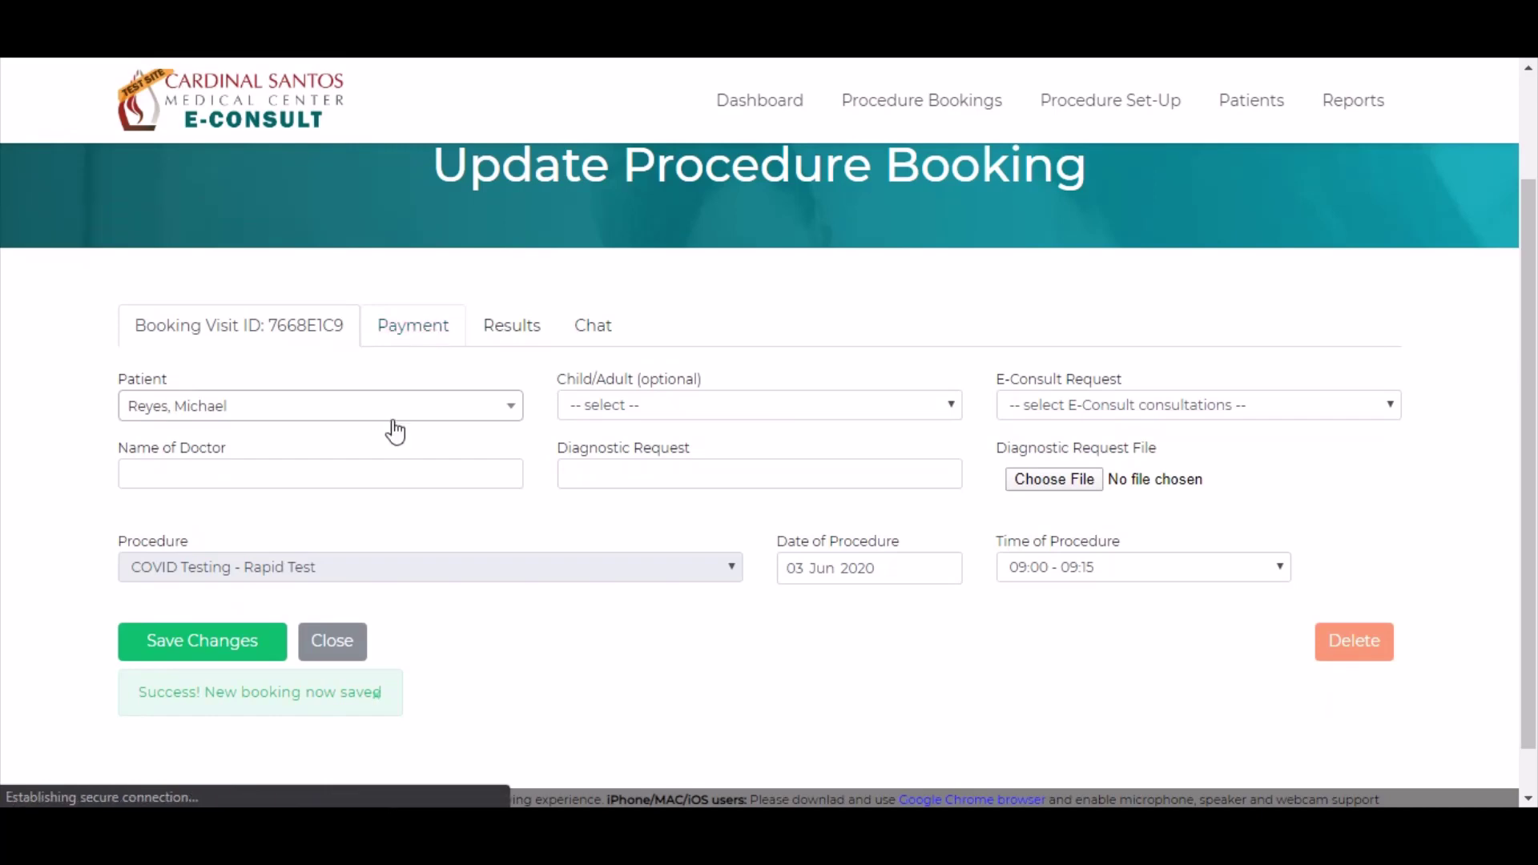
pyautogui.scroll(-2, 607, 425)
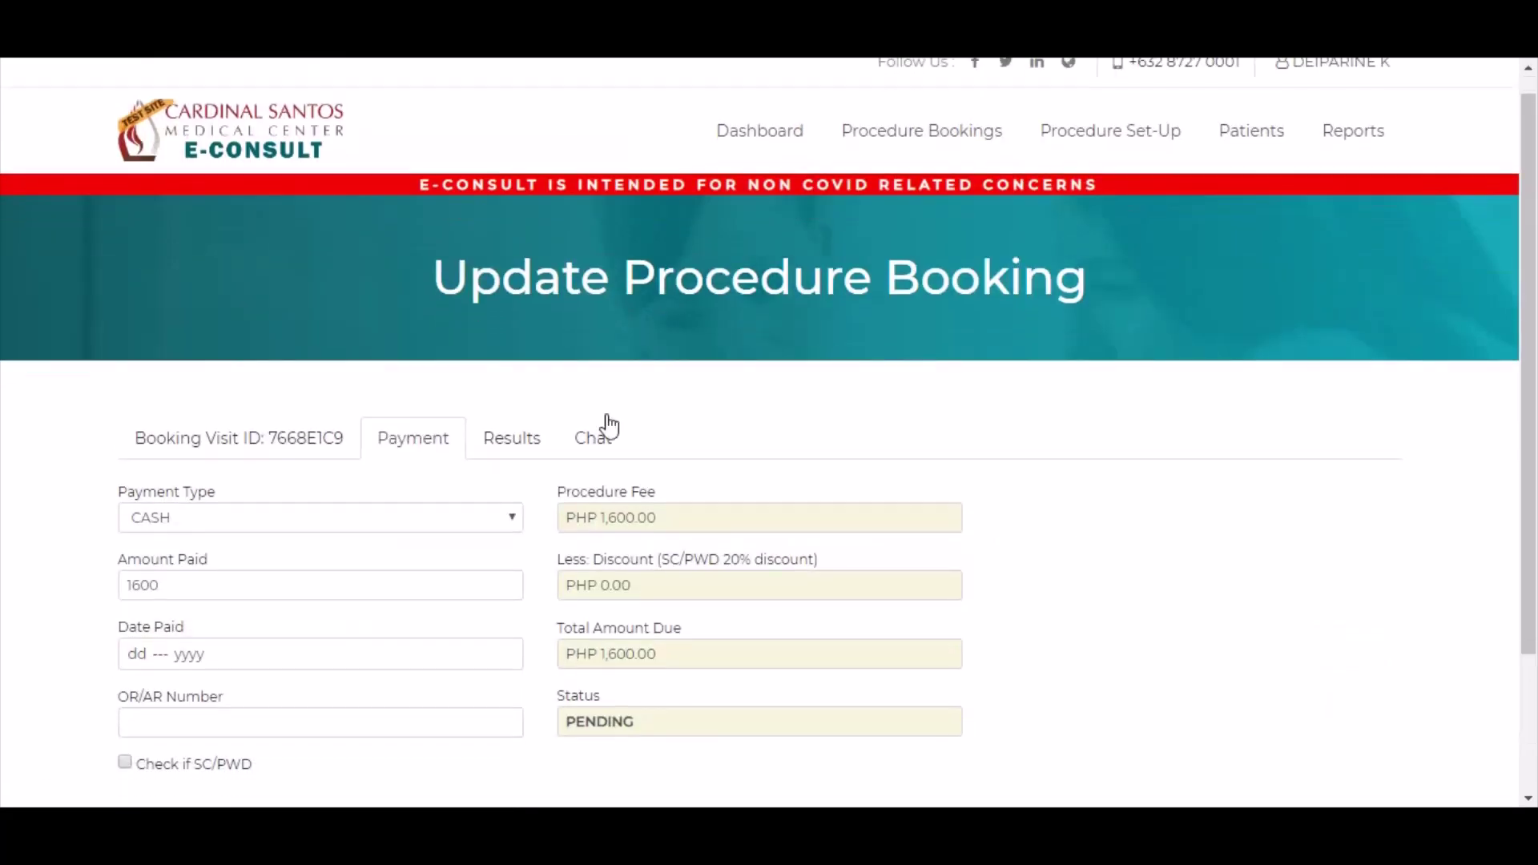
pyautogui.click(496, 414)
pyautogui.click(496, 414)
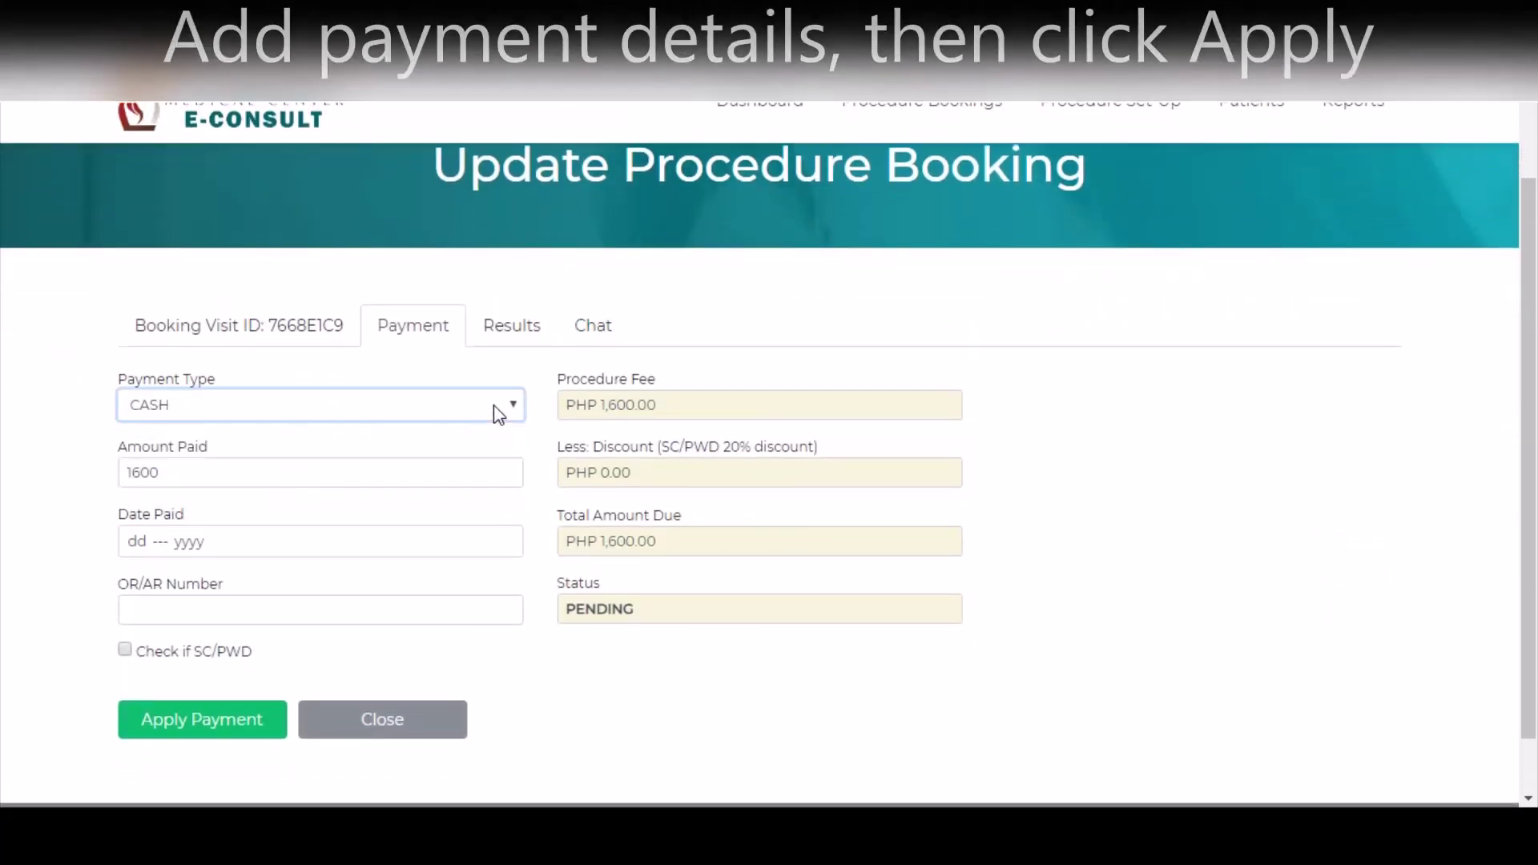
pyautogui.click(506, 541)
pyautogui.click(233, 712)
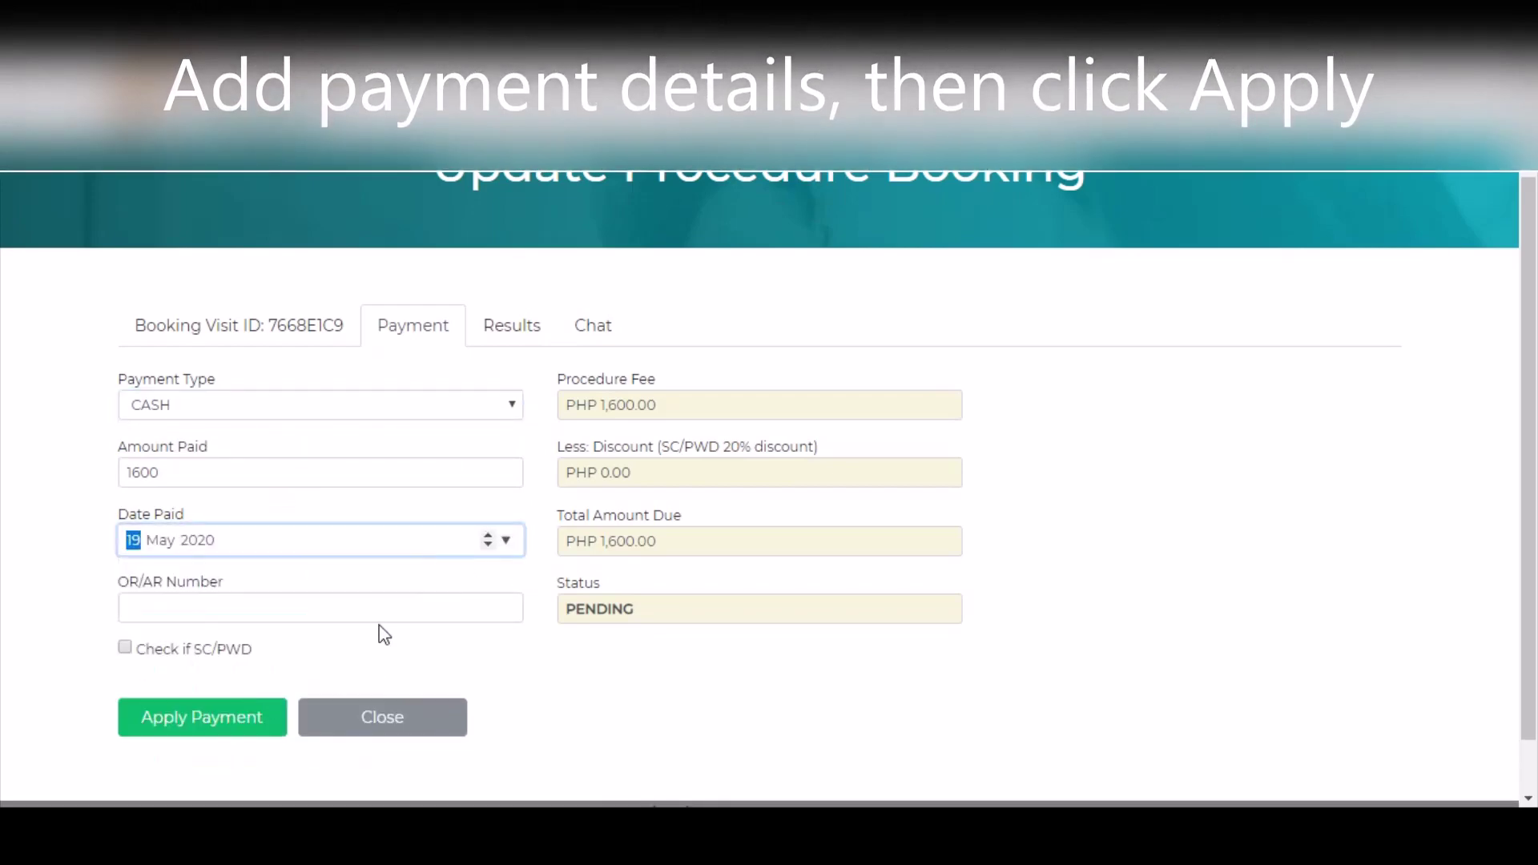
pyautogui.click(383, 610)
pyautogui.click(405, 643)
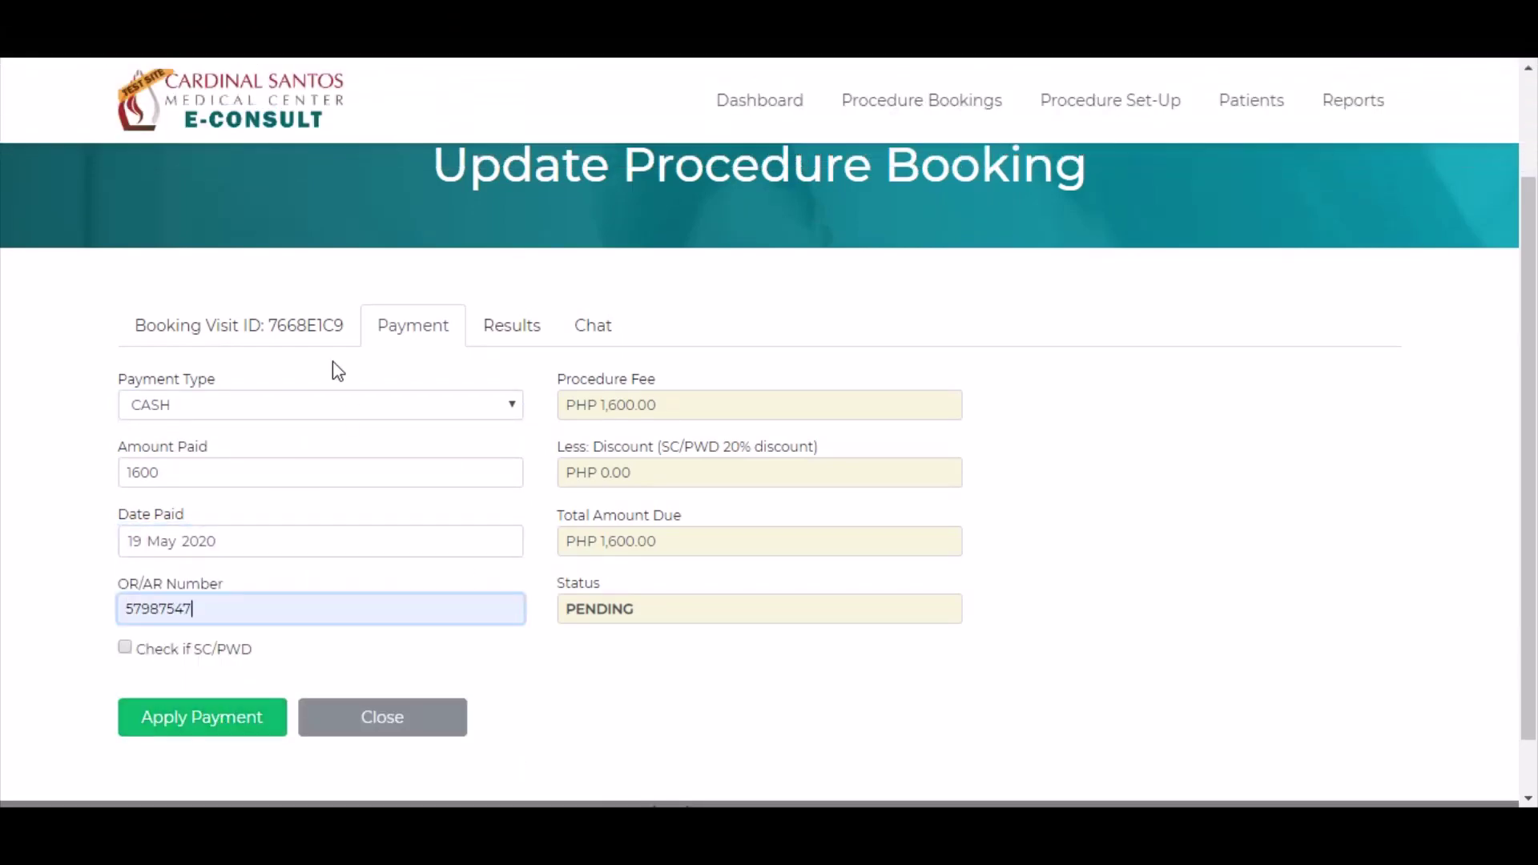
pyautogui.click(194, 713)
pyautogui.click(876, 164)
pyautogui.scroll(-3, 1351, 529)
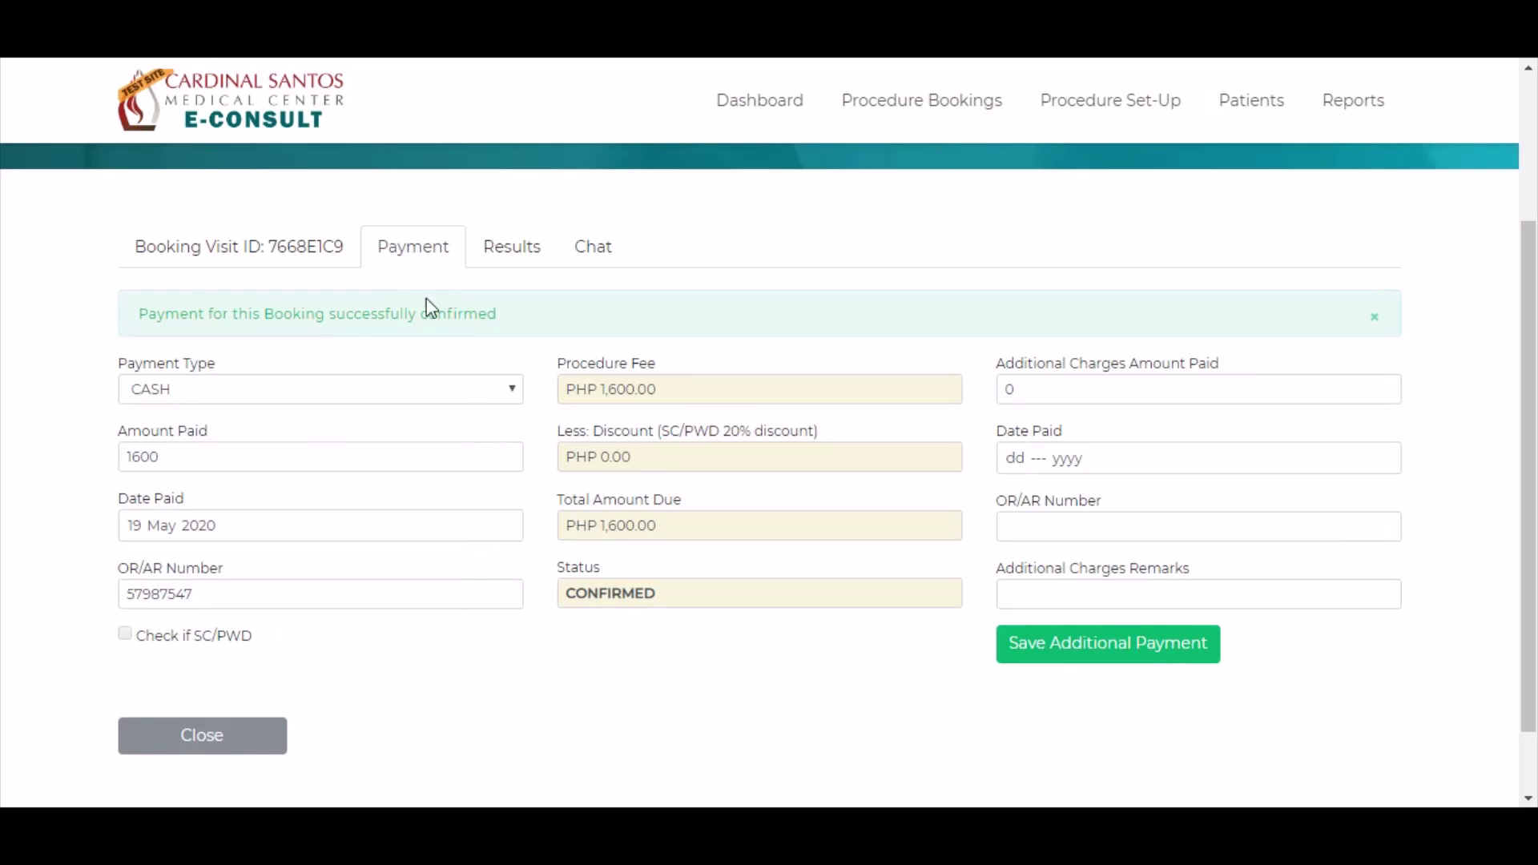
pyautogui.click(223, 254)
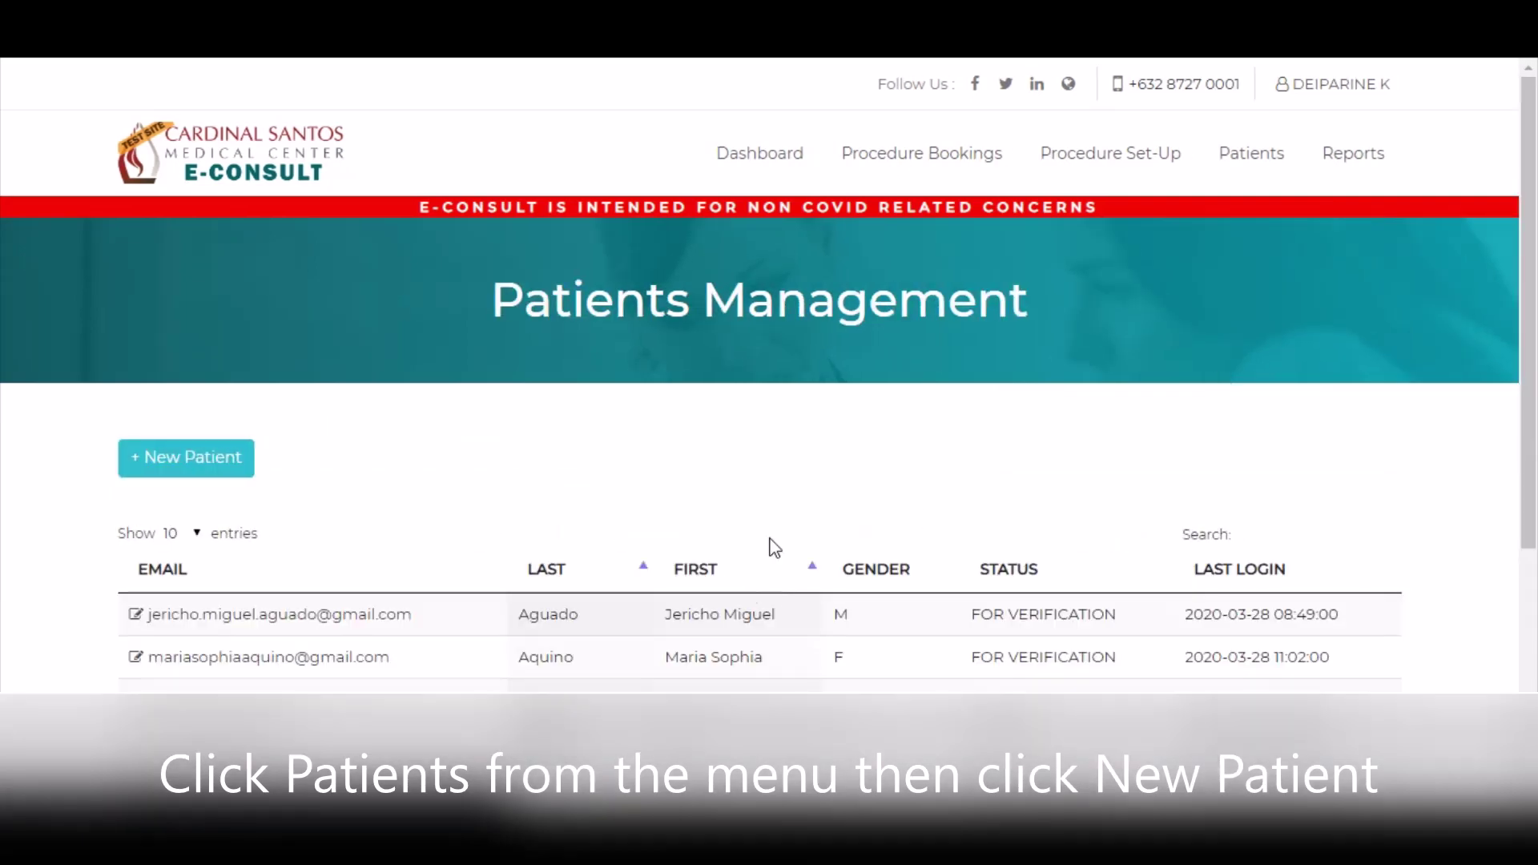
# - Start a new patient with last name, first name, middle initial and birthday 19 May 2020
pyautogui.scroll(-2, 1101, 456)
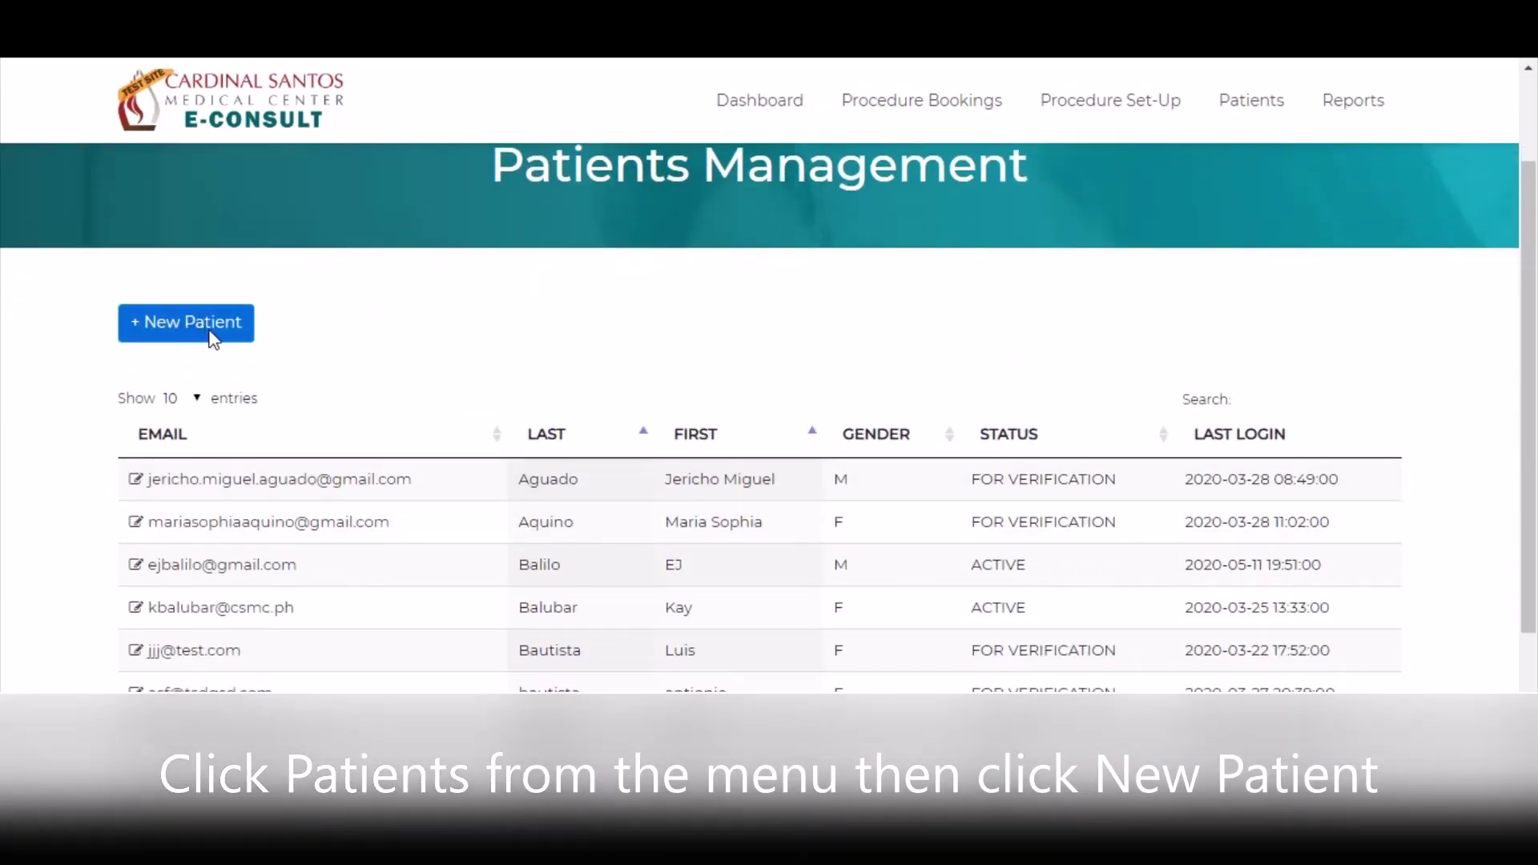
pyautogui.click(212, 337)
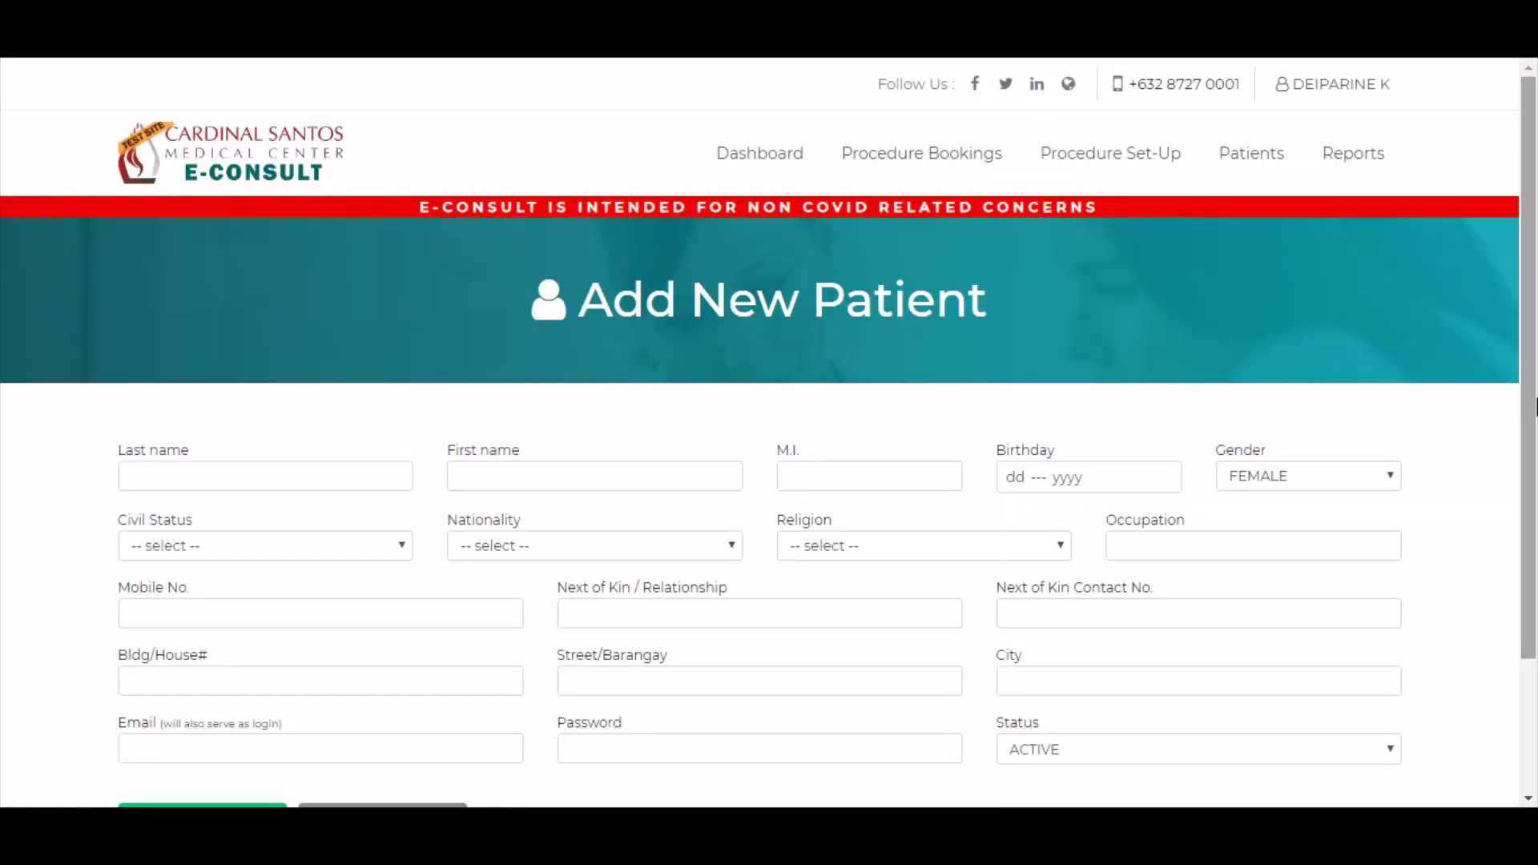
pyautogui.click(338, 474)
pyautogui.write('K')
pyautogui.press('Tab')
pyautogui.write('Jony')
pyautogui.press('Tab')
pyautogui.write('A')
pyautogui.click(1161, 476)
# - Enter the patient's mobile number, login email and password, then save the patient
pyautogui.scroll(-2, 874, 643)
pyautogui.click(392, 438)
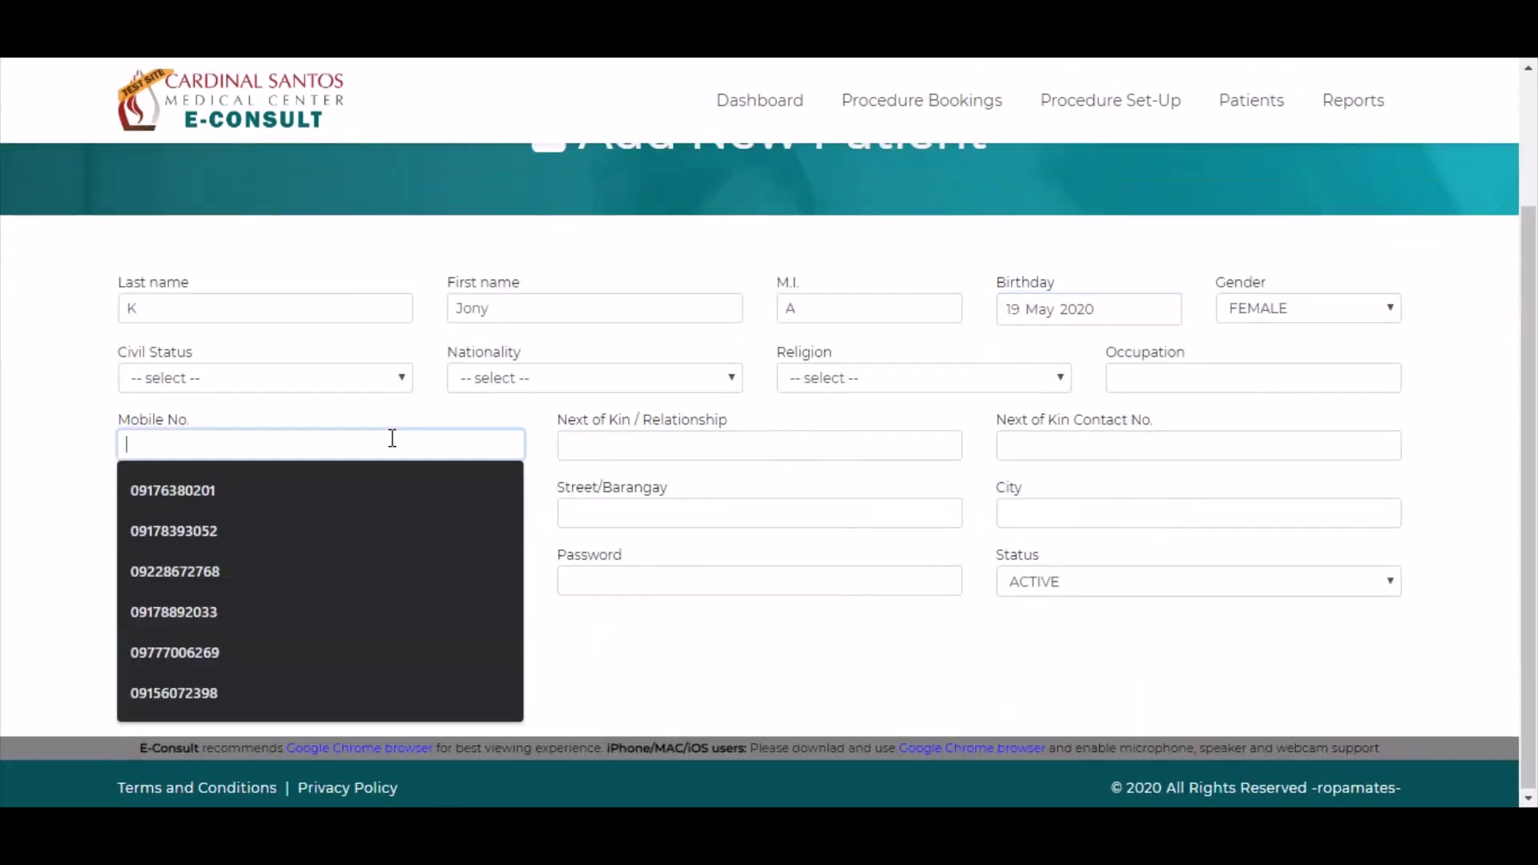
pyautogui.click(452, 586)
pyautogui.write('patient10@test.com')
pyautogui.press('Tab')
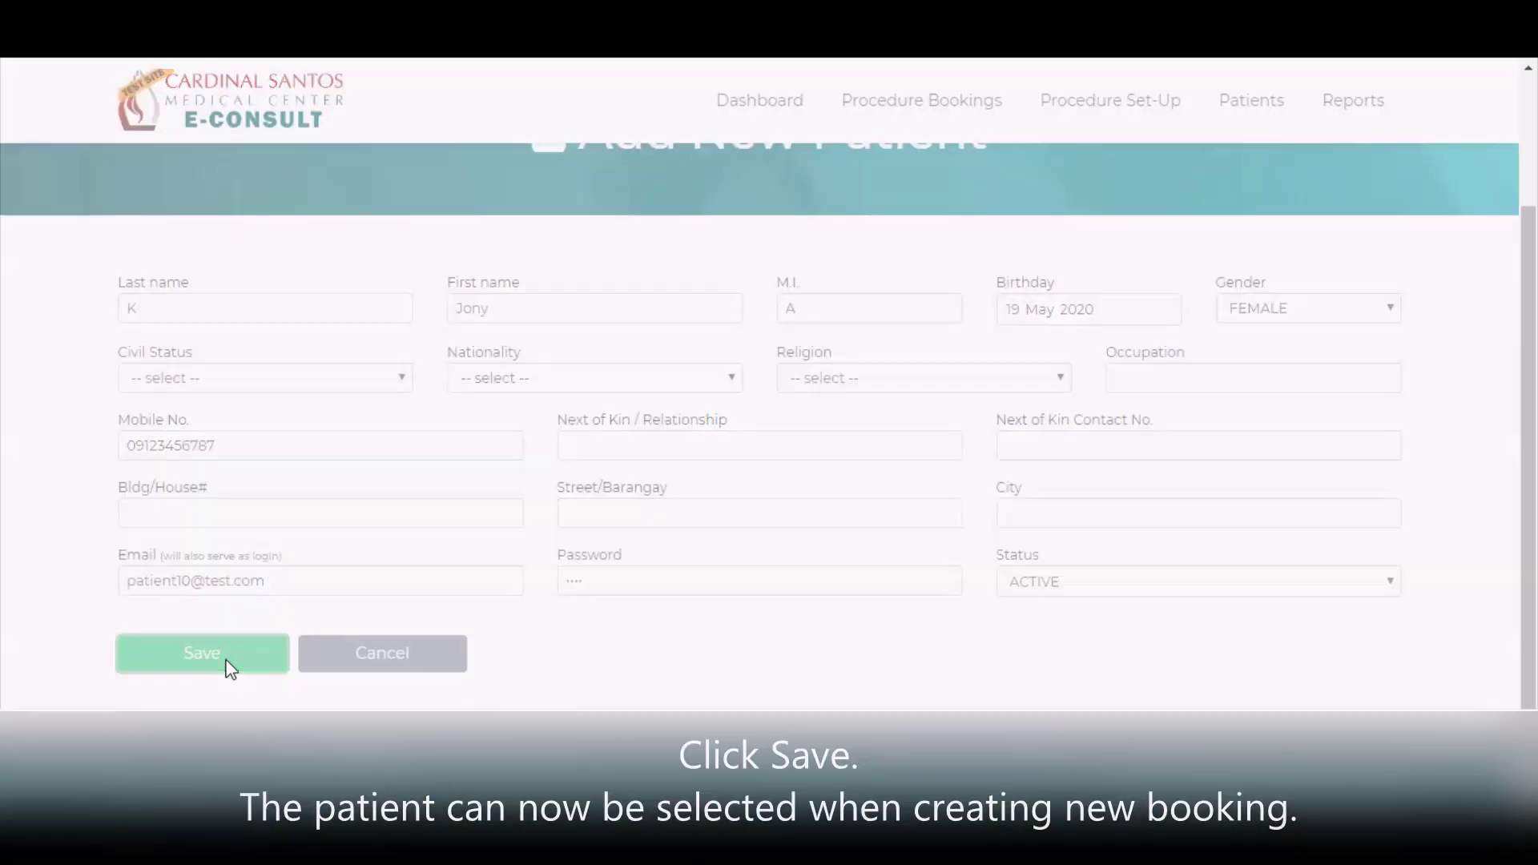
pyautogui.click(228, 665)
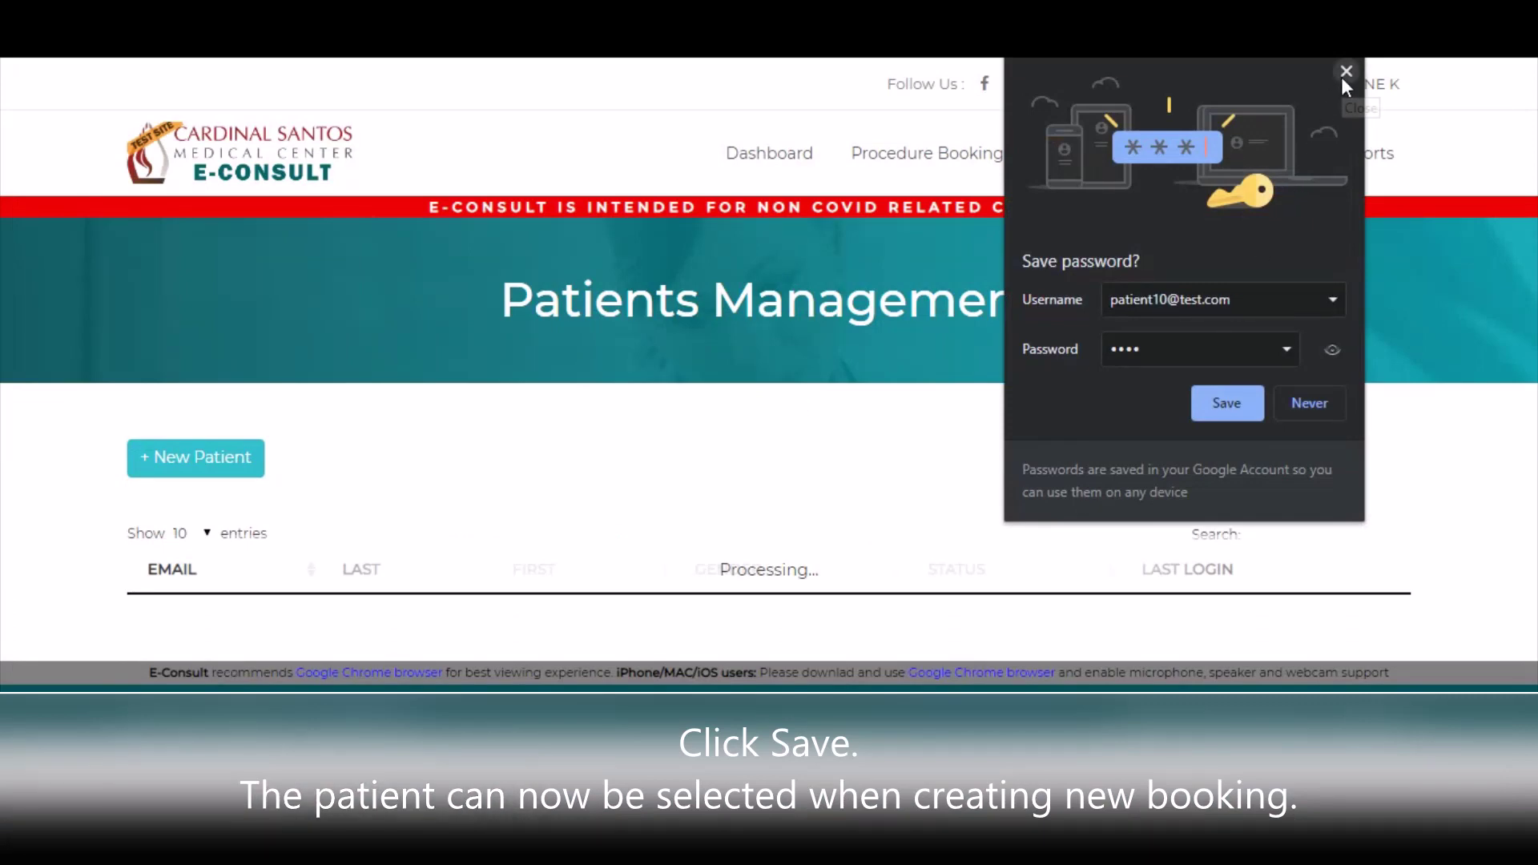
pyautogui.click(1345, 73)
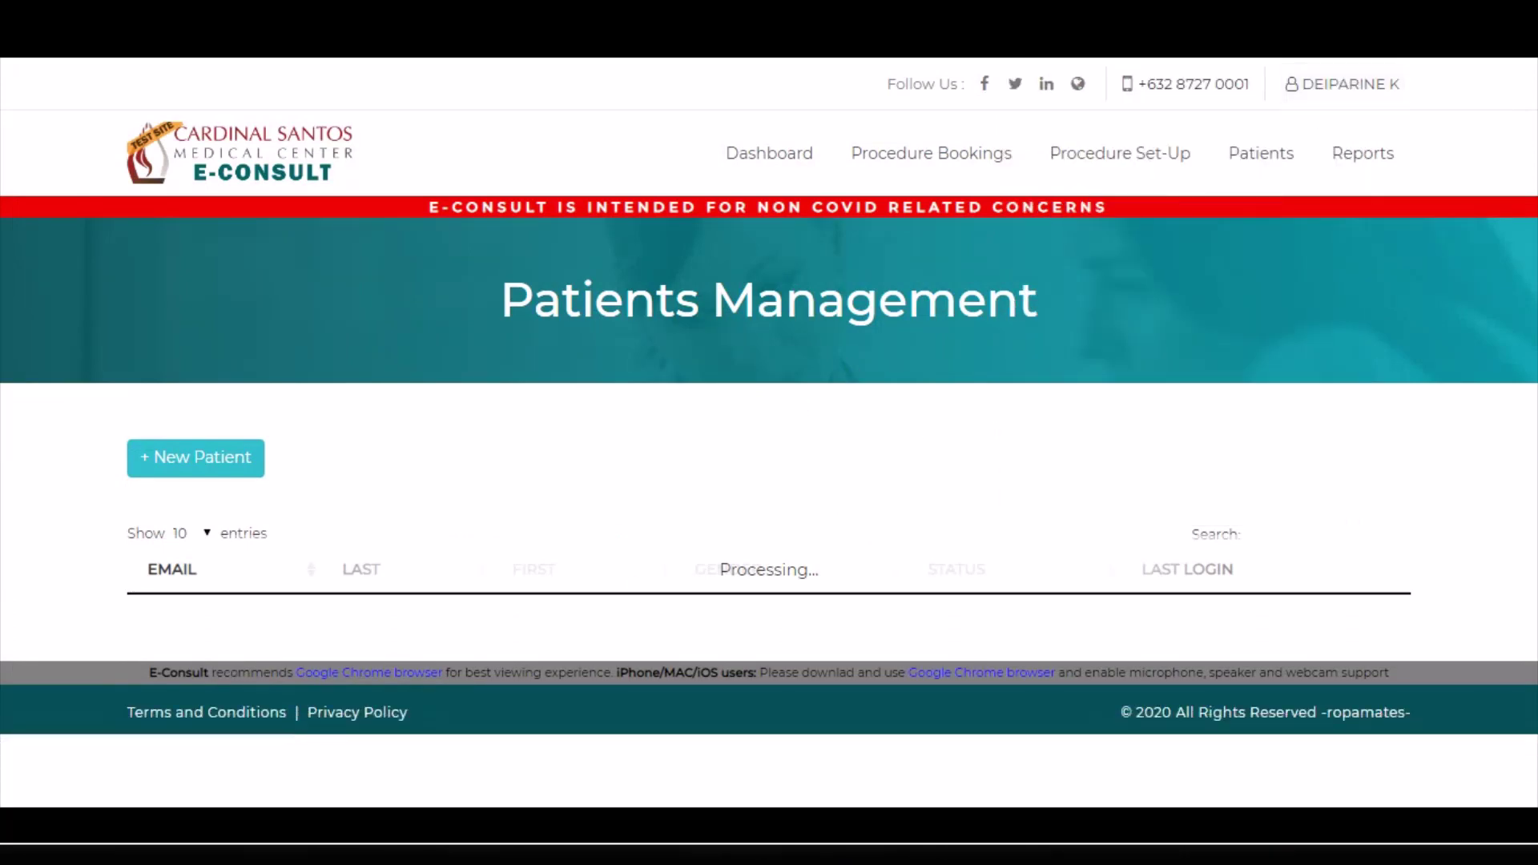
# - Find the new patient by name, open the record, and save the Patient Profile details
pyautogui.scroll(-3, 1077, 347)
pyautogui.click(1249, 264)
pyautogui.write('jolly')
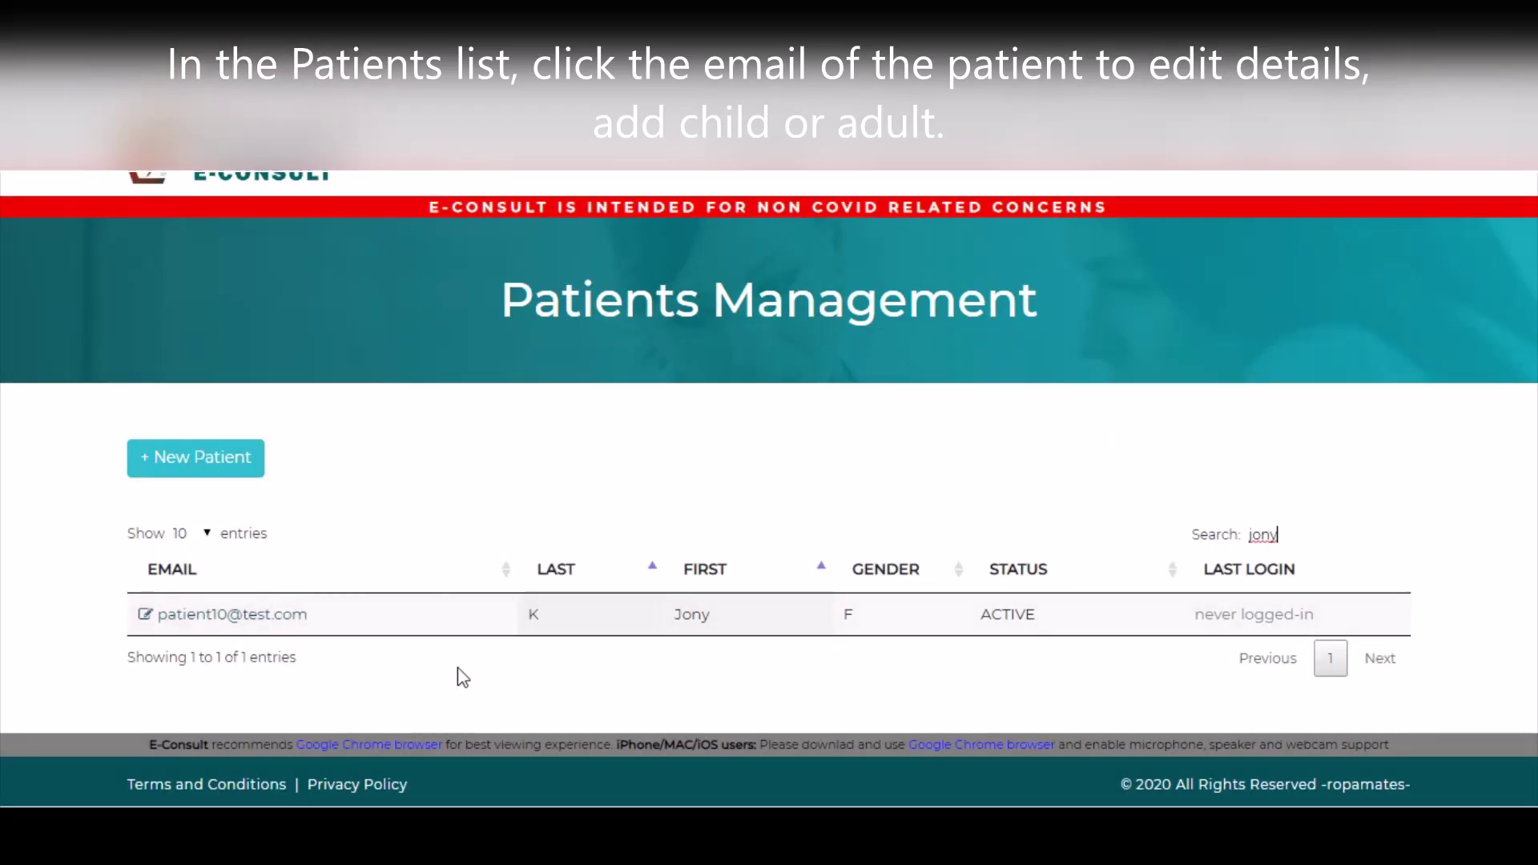
pyautogui.click(260, 617)
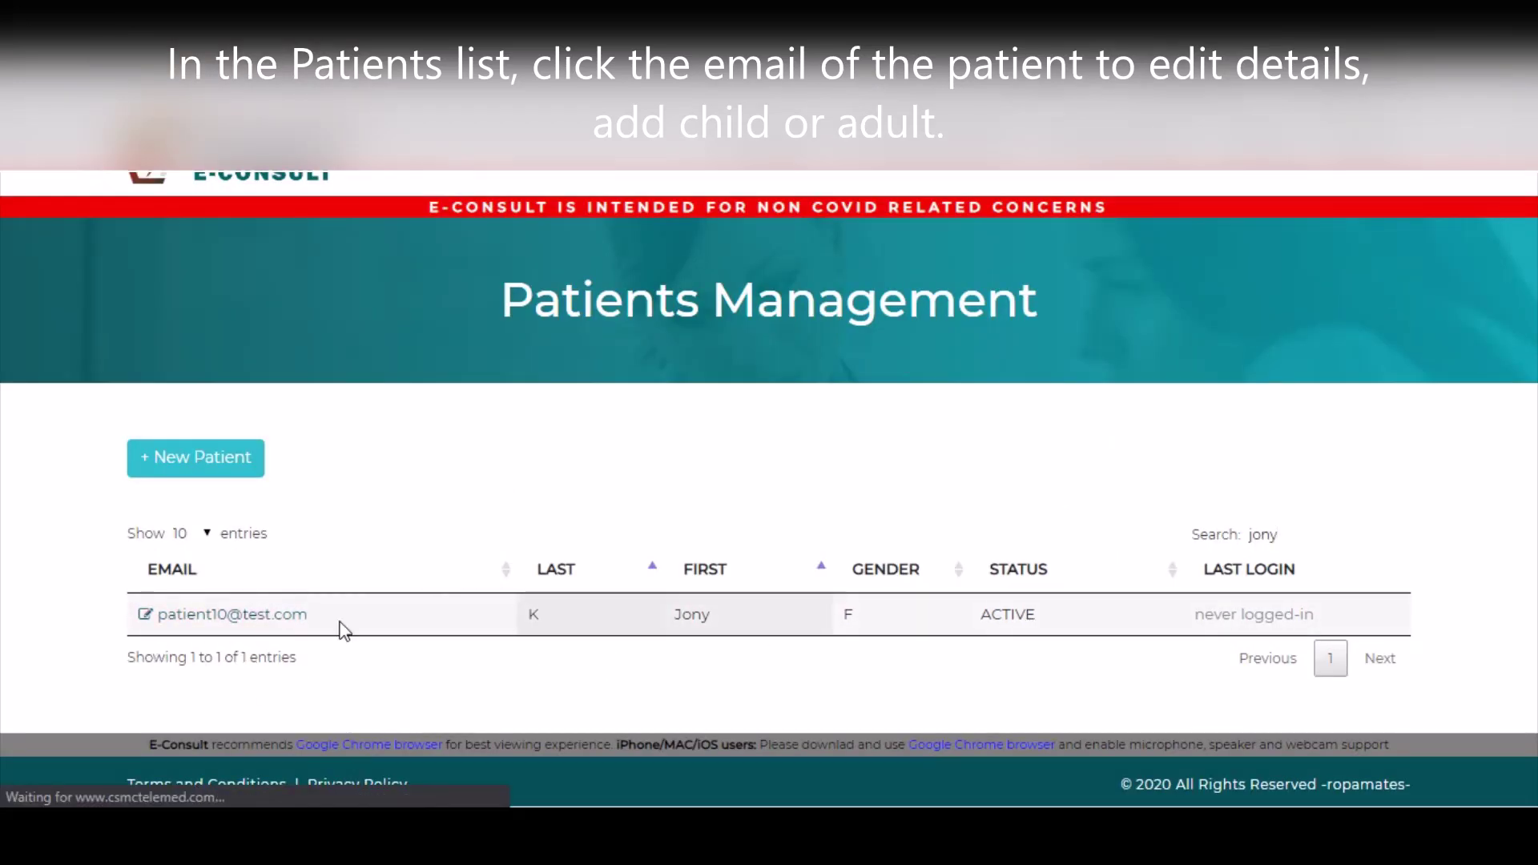
pyautogui.scroll(-2, 329, 561)
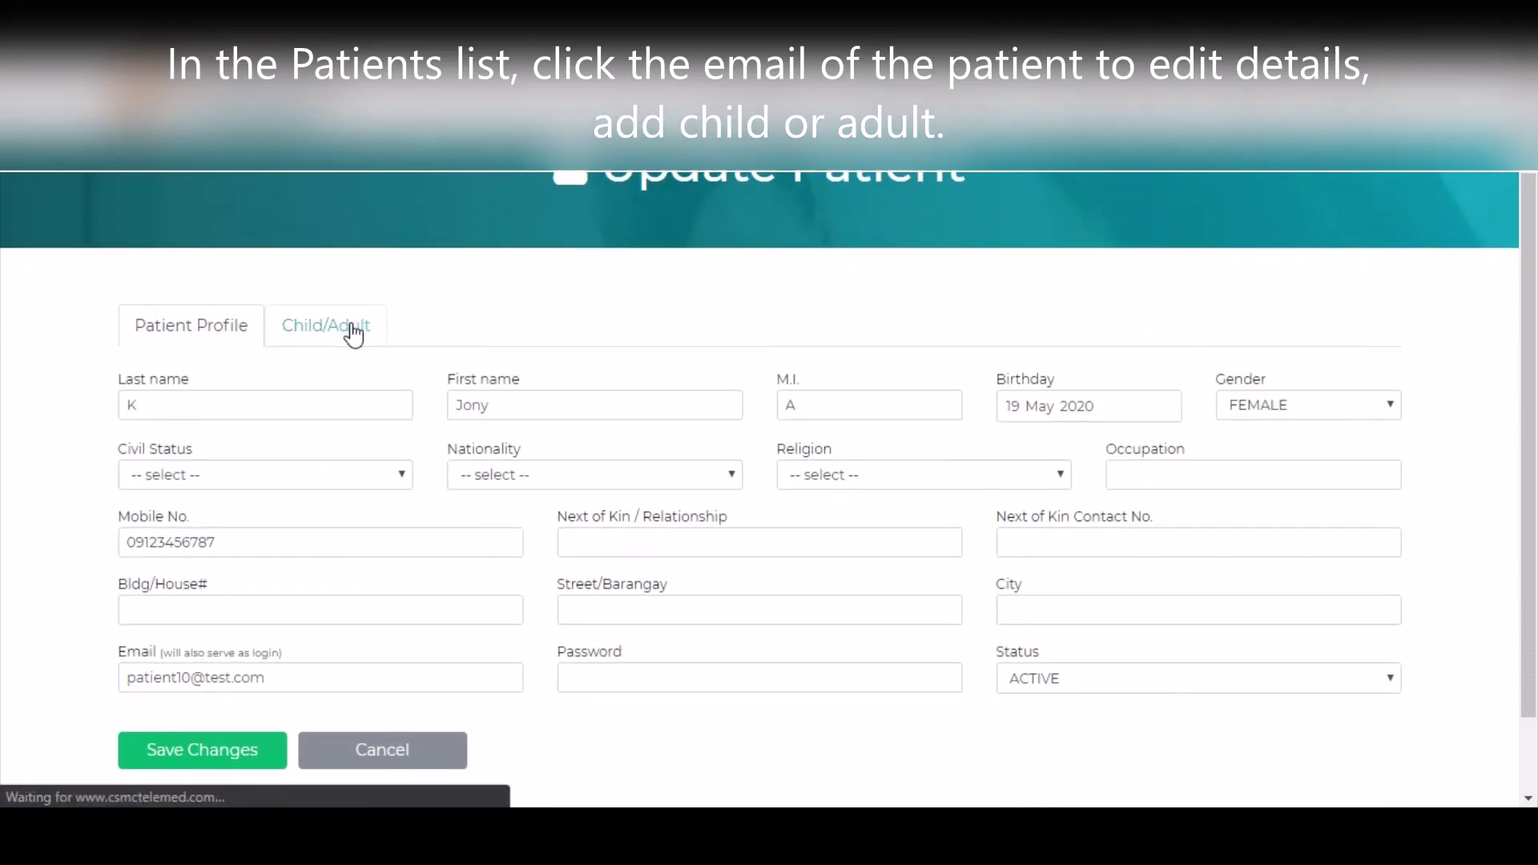
pyautogui.click(353, 332)
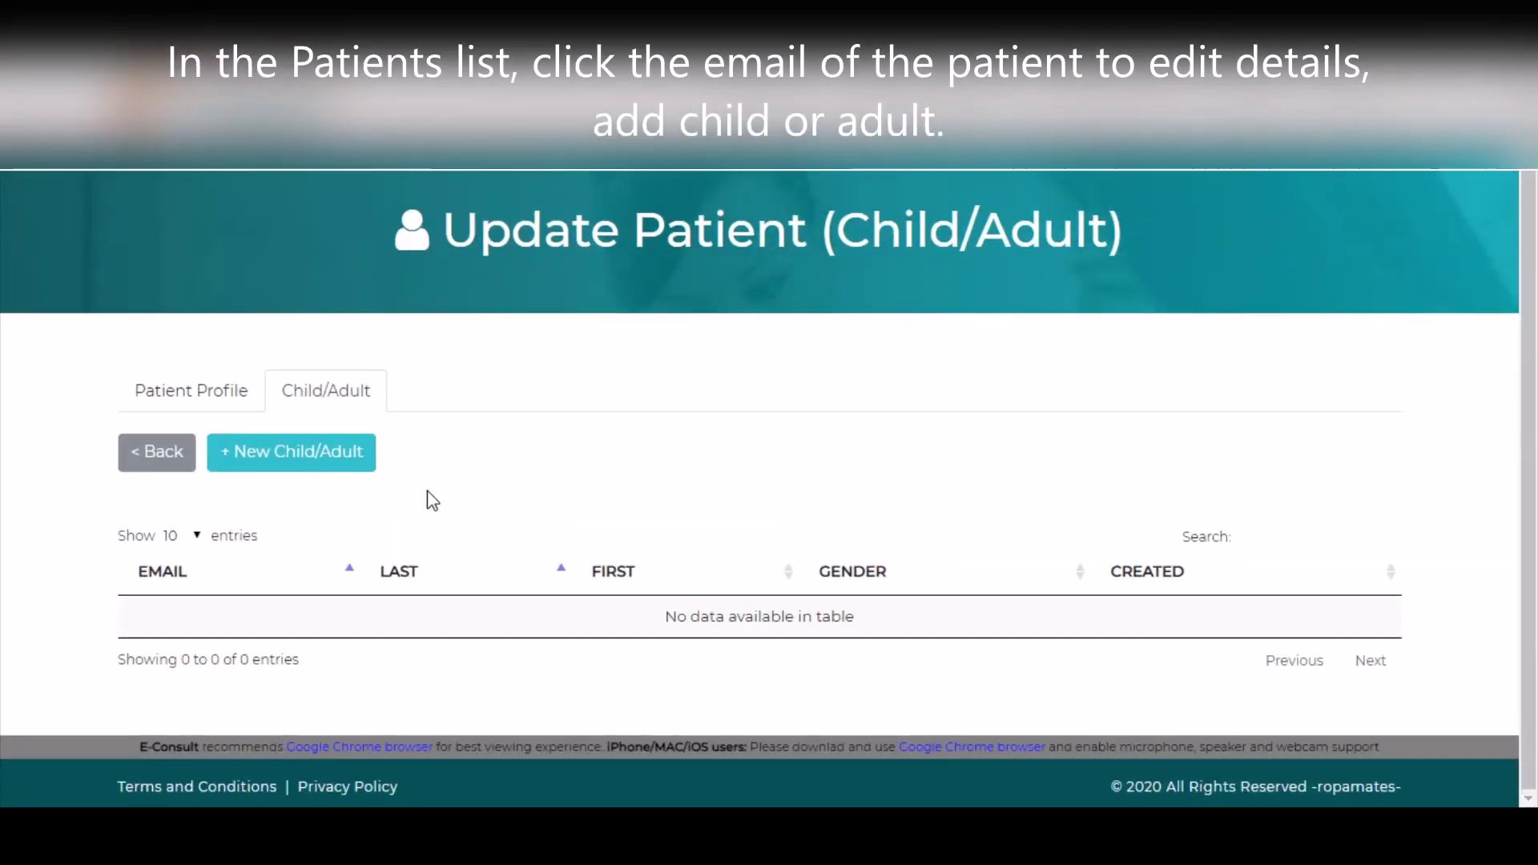
pyautogui.click(234, 407)
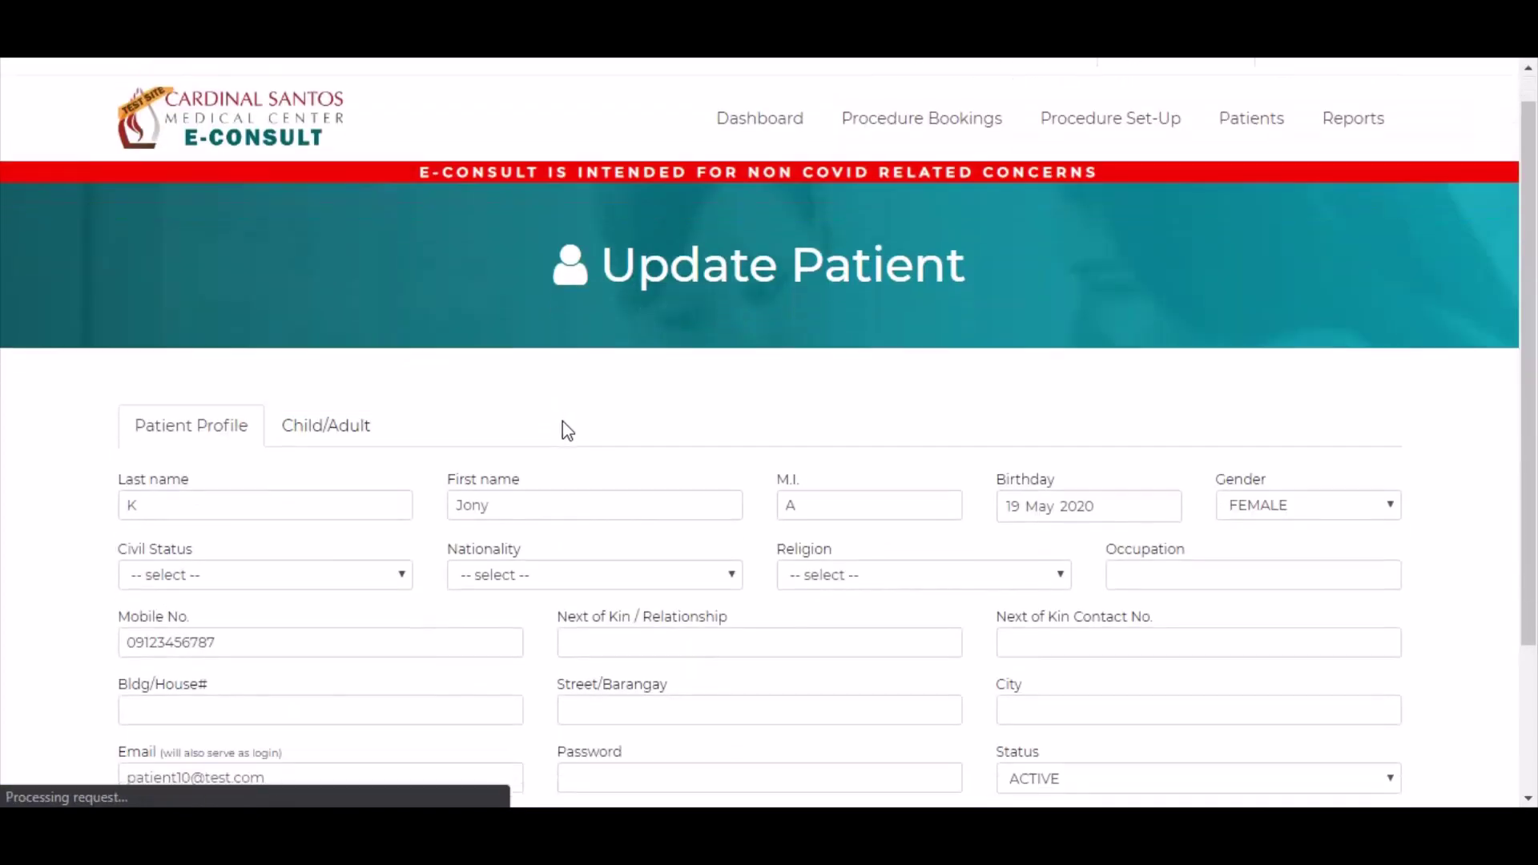
pyautogui.scroll(-2, 563, 429)
pyautogui.click(204, 652)
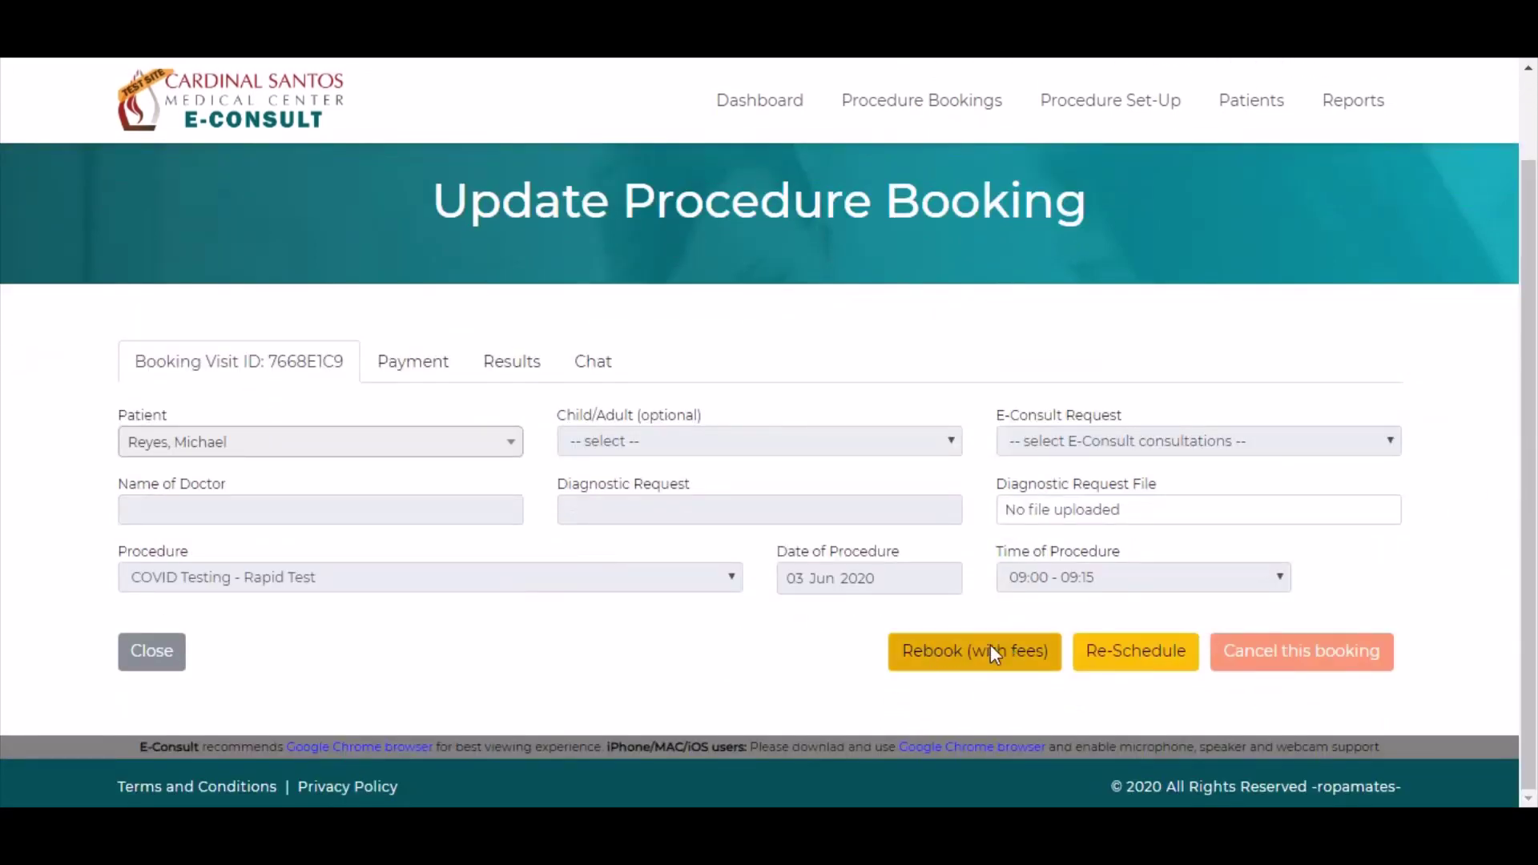
pyautogui.click(982, 655)
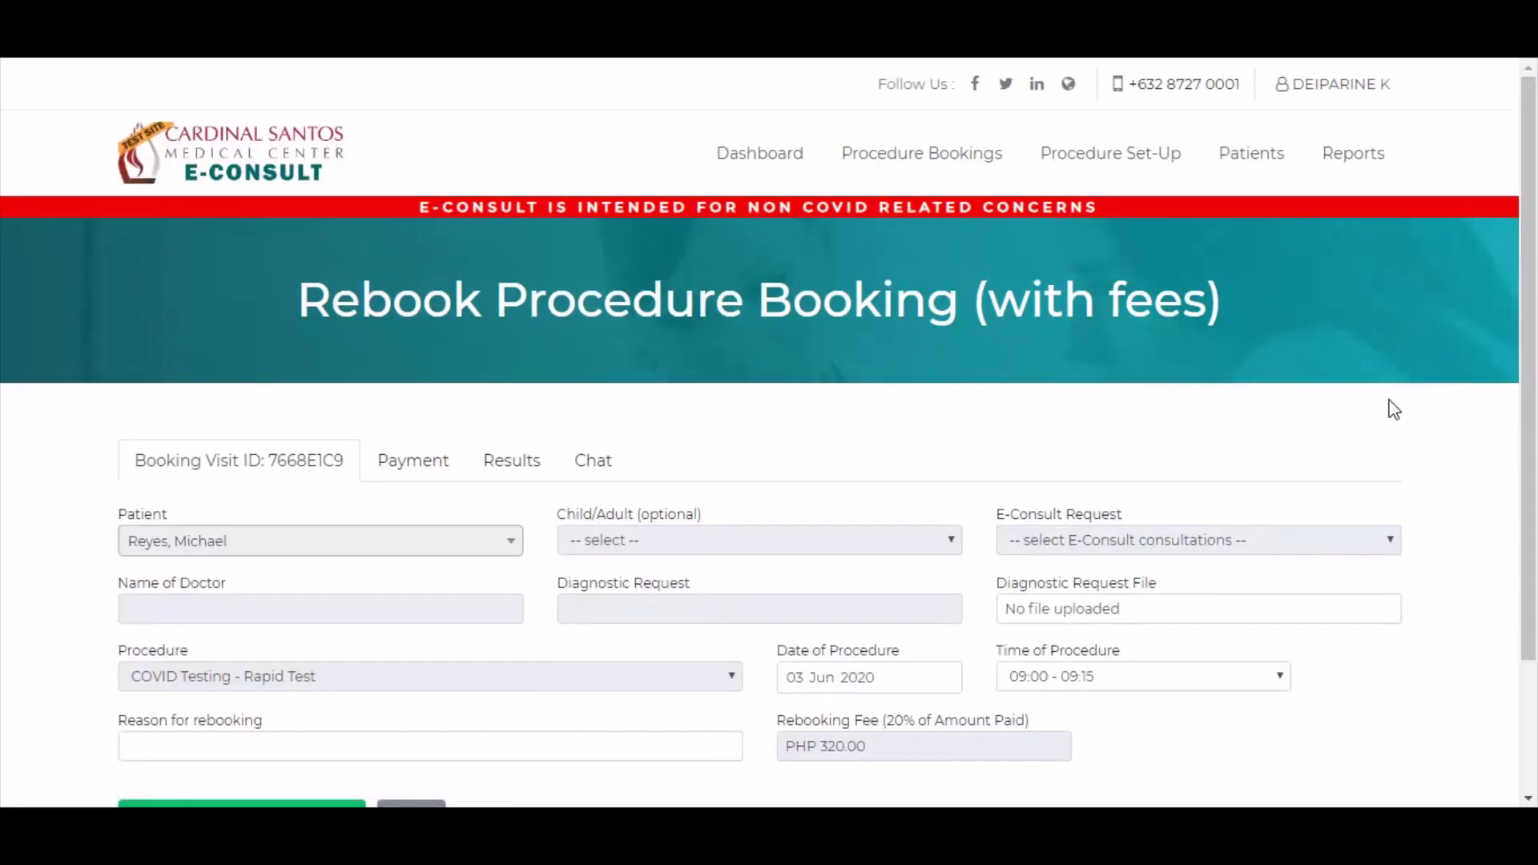
pyautogui.scroll(-1, 1530, 433)
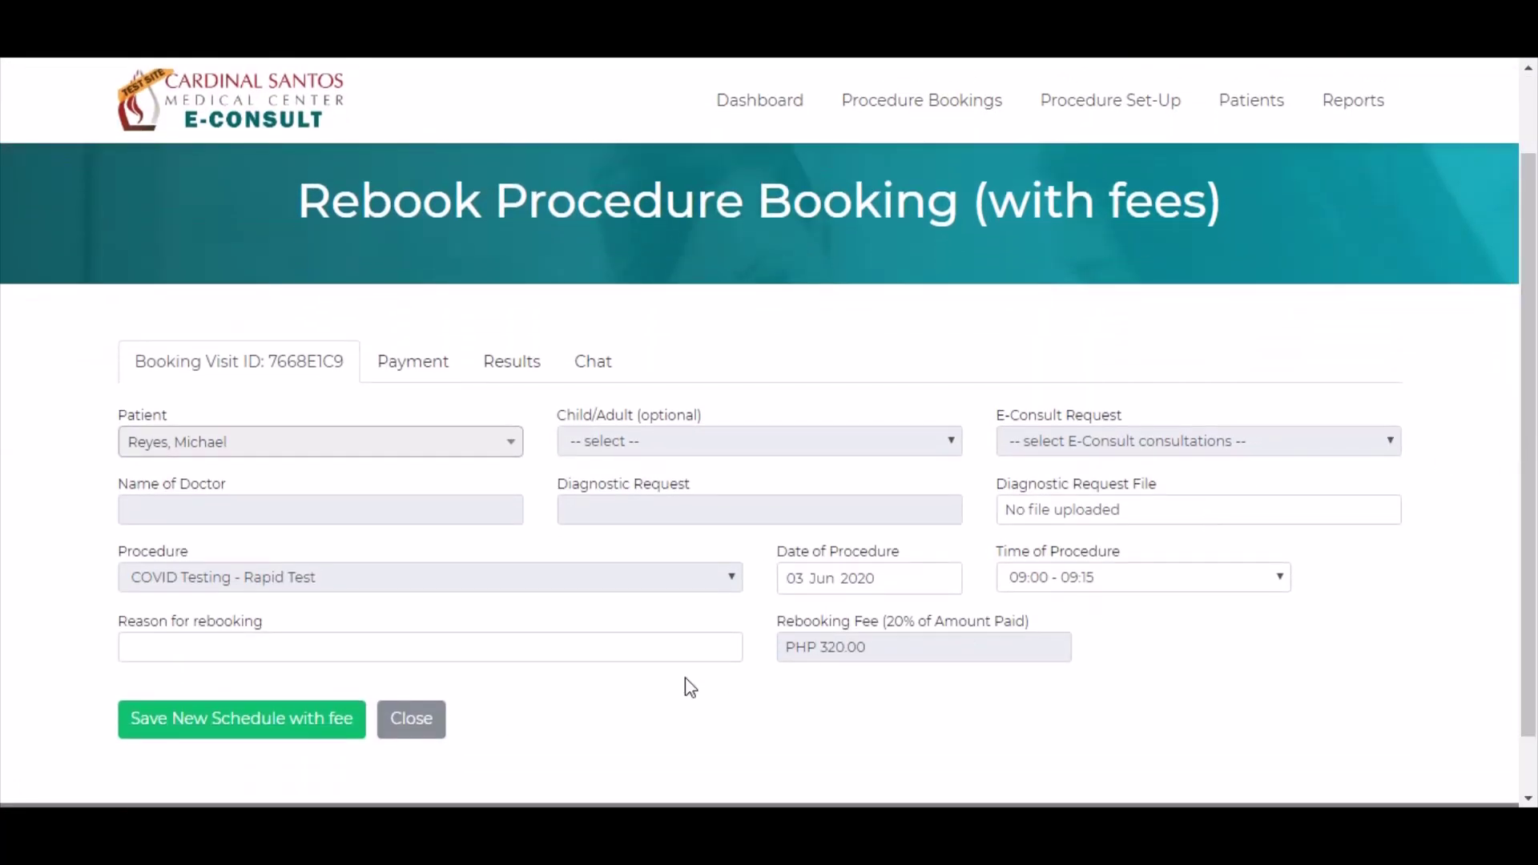
pyautogui.click(210, 647)
pyautogui.write('Patient')
pyautogui.press('Down')
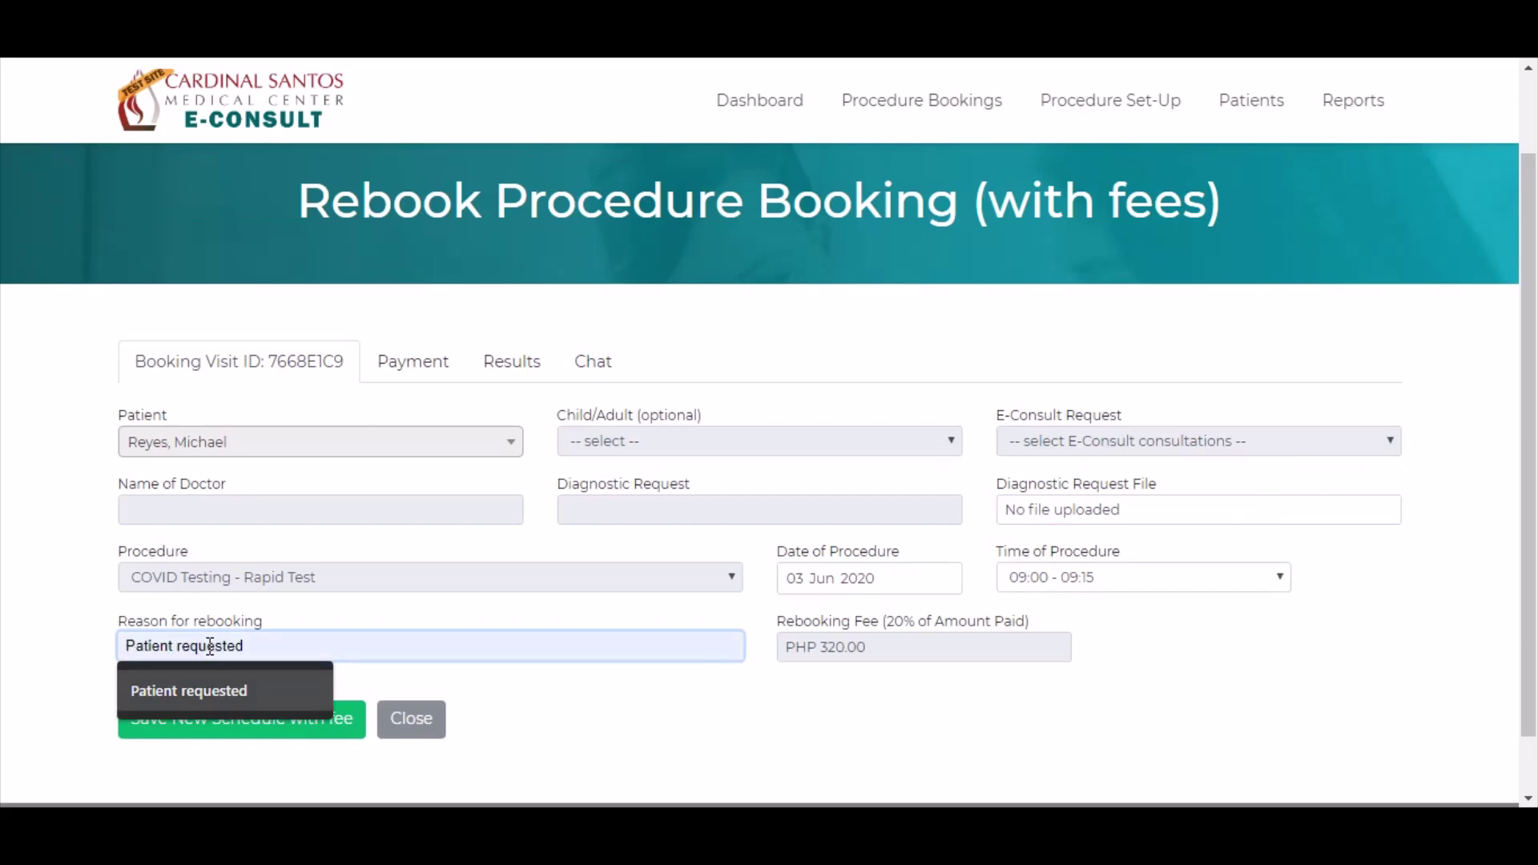
pyautogui.press('Return')
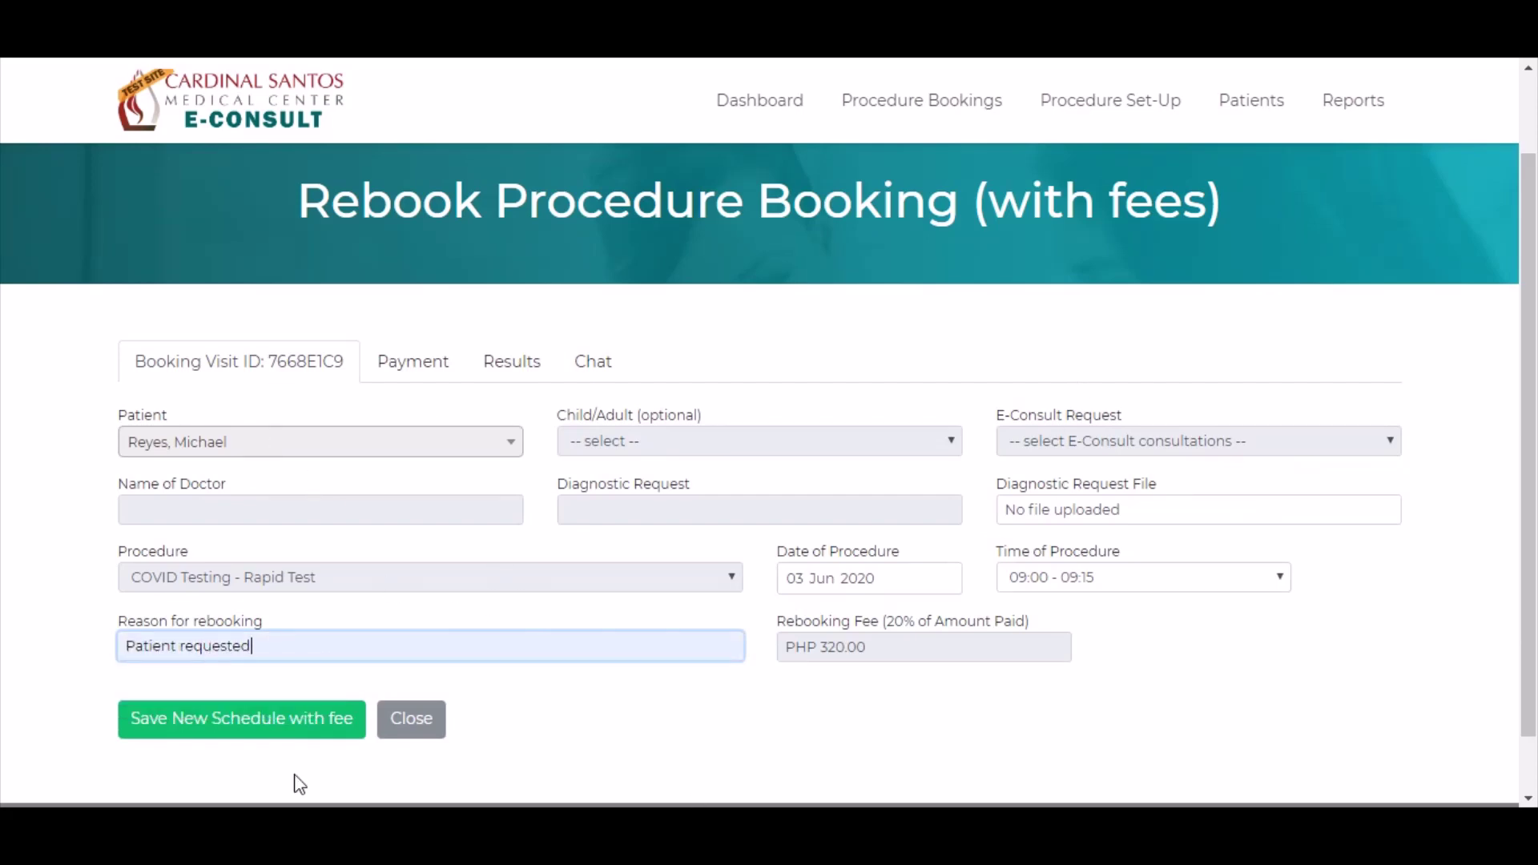
pyautogui.click(277, 727)
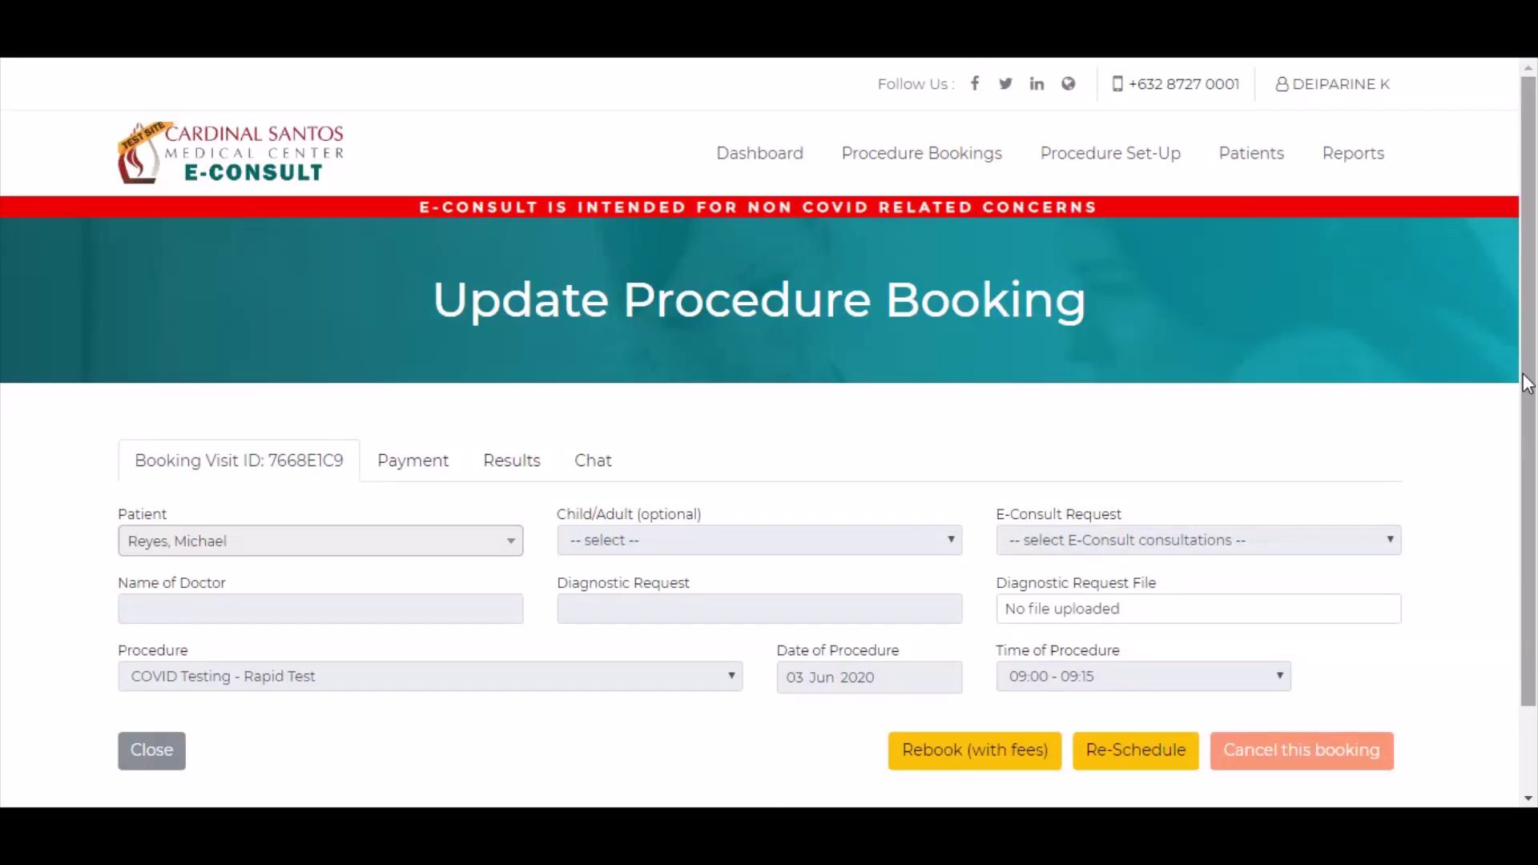
pyautogui.scroll(-2, 1525, 383)
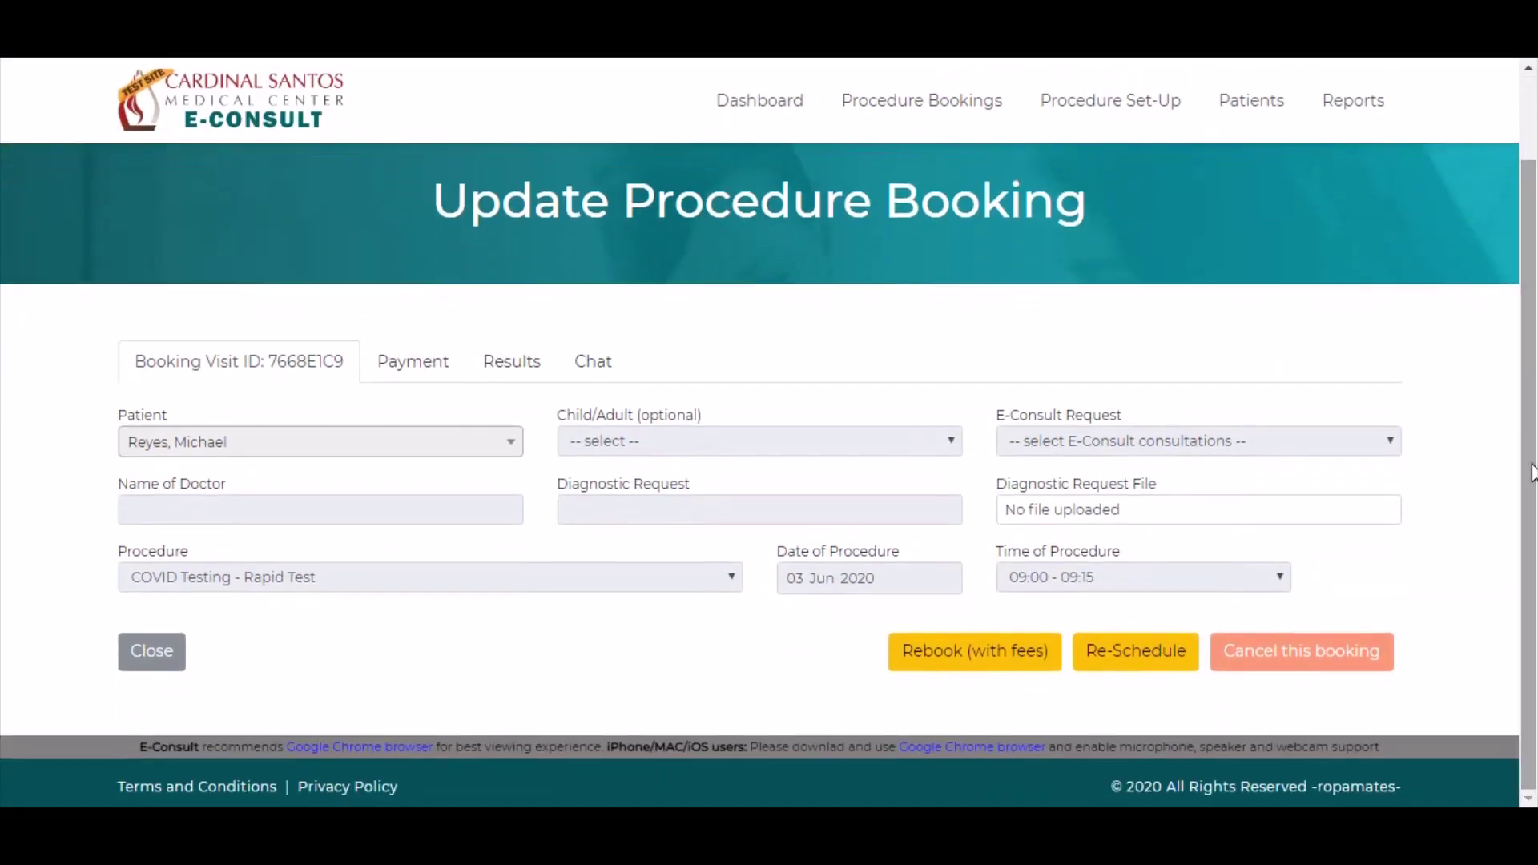
pyautogui.click(1154, 655)
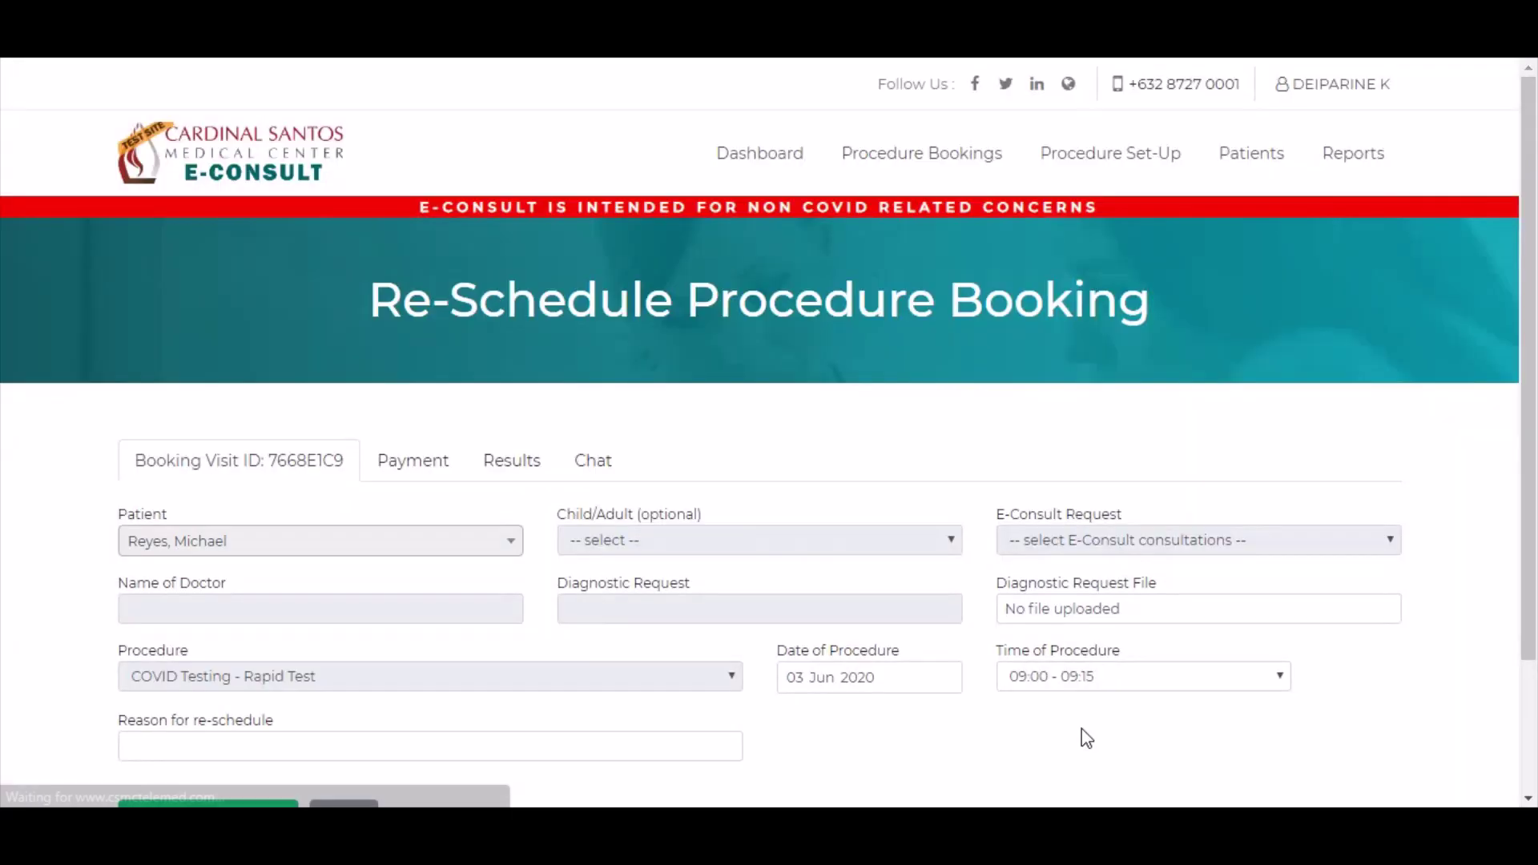
pyautogui.moveTo(1532, 428); pyautogui.dragTo(1535, 505)
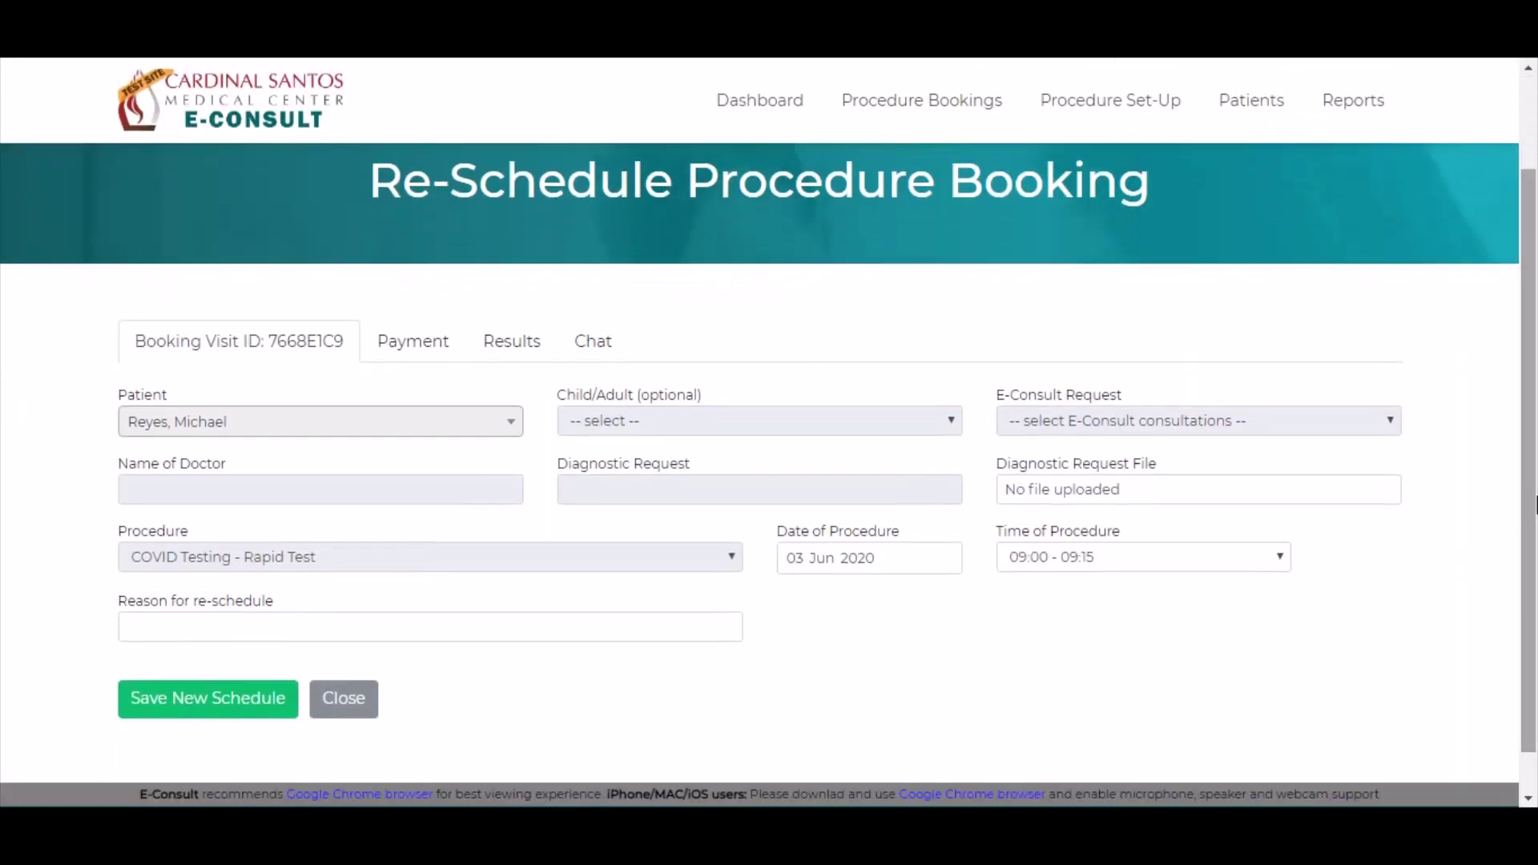
pyautogui.click(945, 558)
pyautogui.click(945, 559)
pyautogui.click(946, 559)
pyautogui.click(1212, 601)
# - Keep the 09:00 - 09:15 slot and give 'Doctor has emergency' as the reschedule reason
pyautogui.click(1246, 556)
pyautogui.click(1237, 560)
pyautogui.click(305, 628)
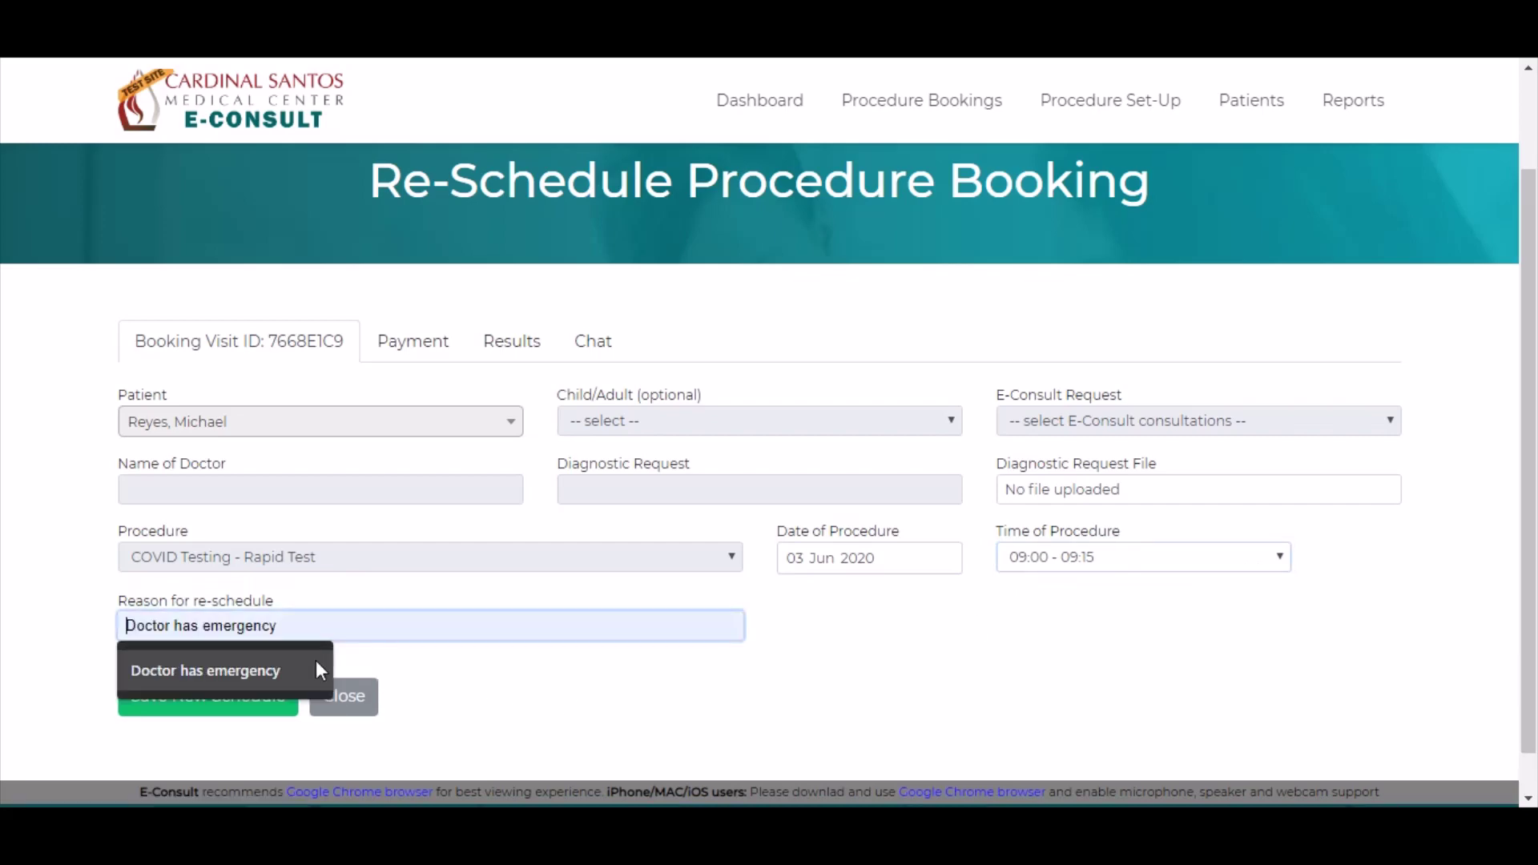
pyautogui.click(304, 665)
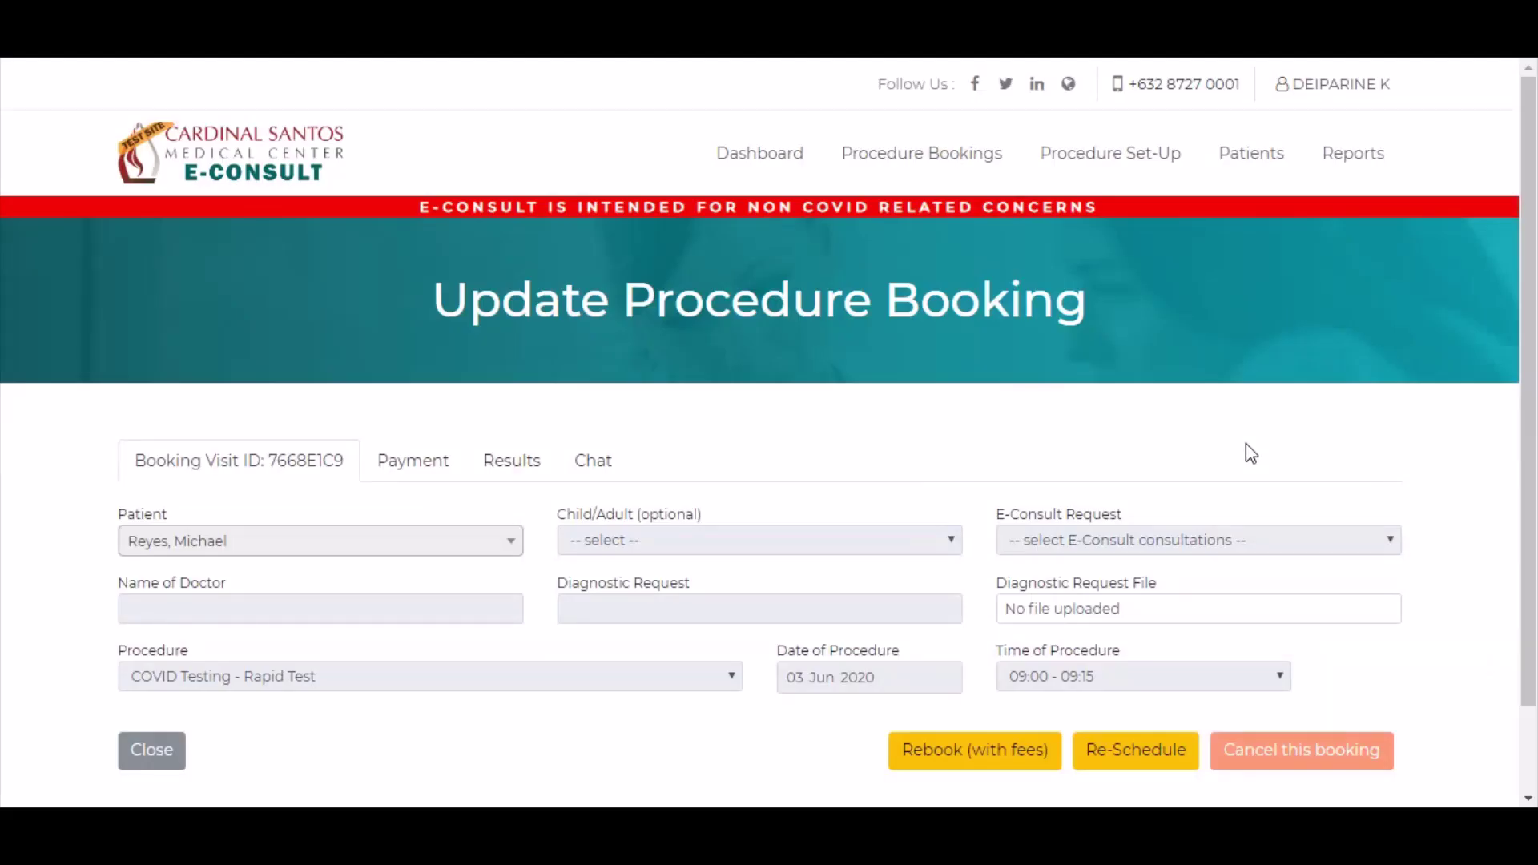
pyautogui.scroll(-2, 1258, 481)
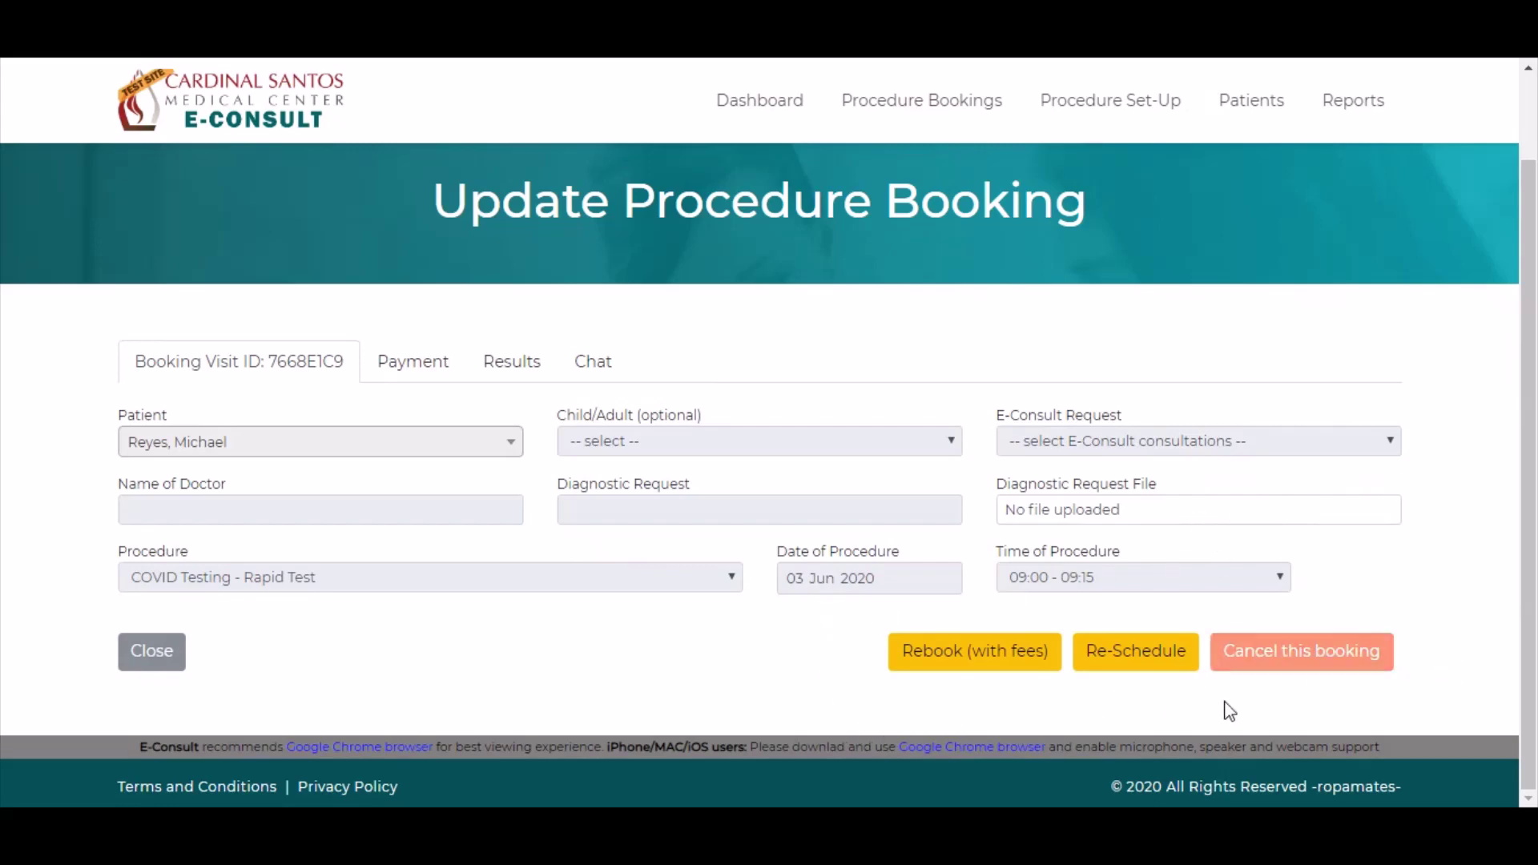
pyautogui.click(1294, 647)
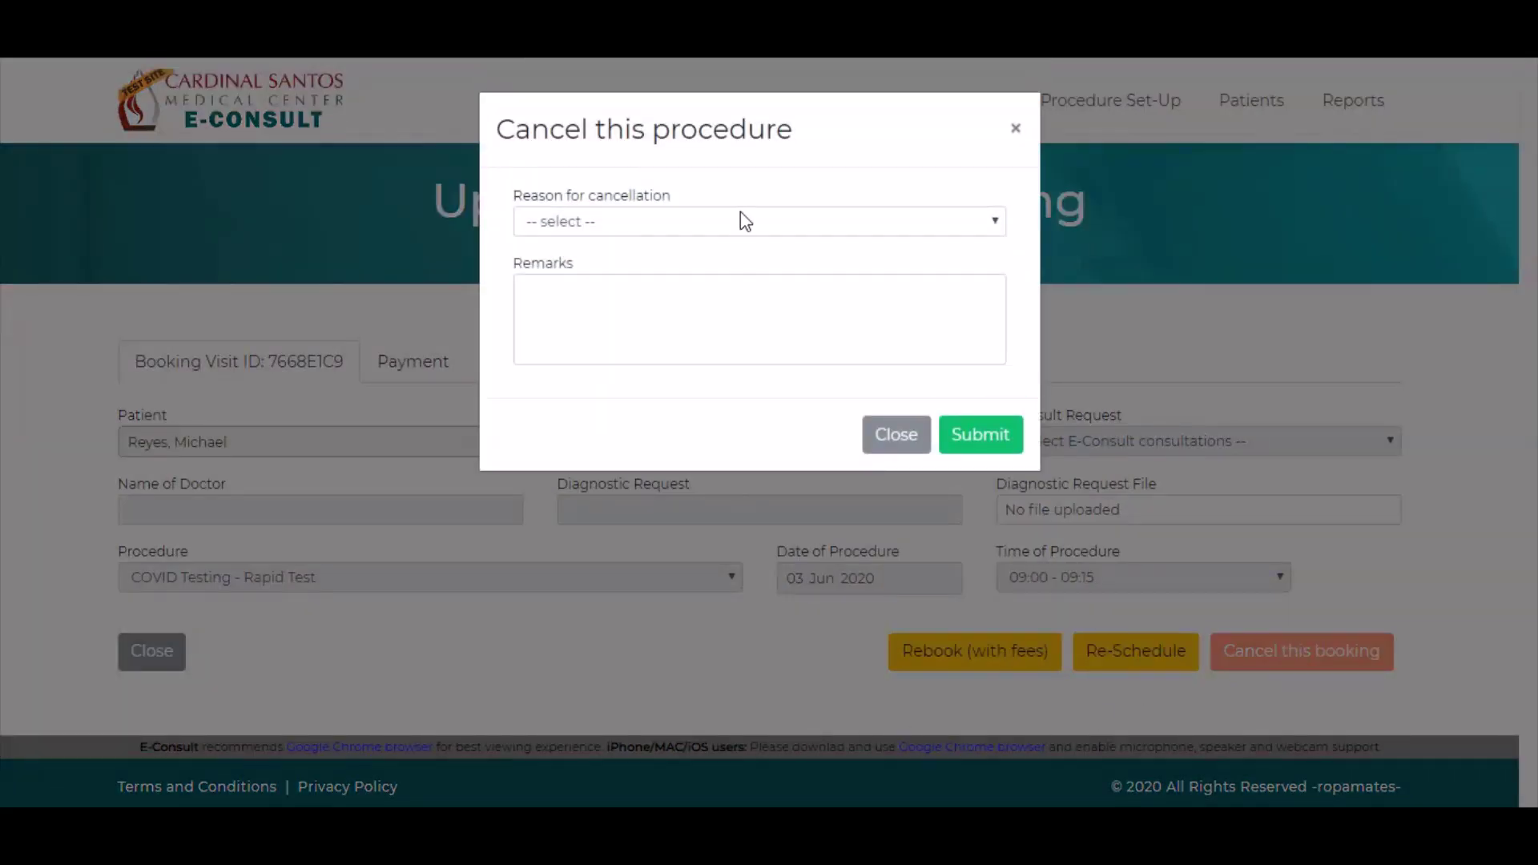
pyautogui.click(716, 222)
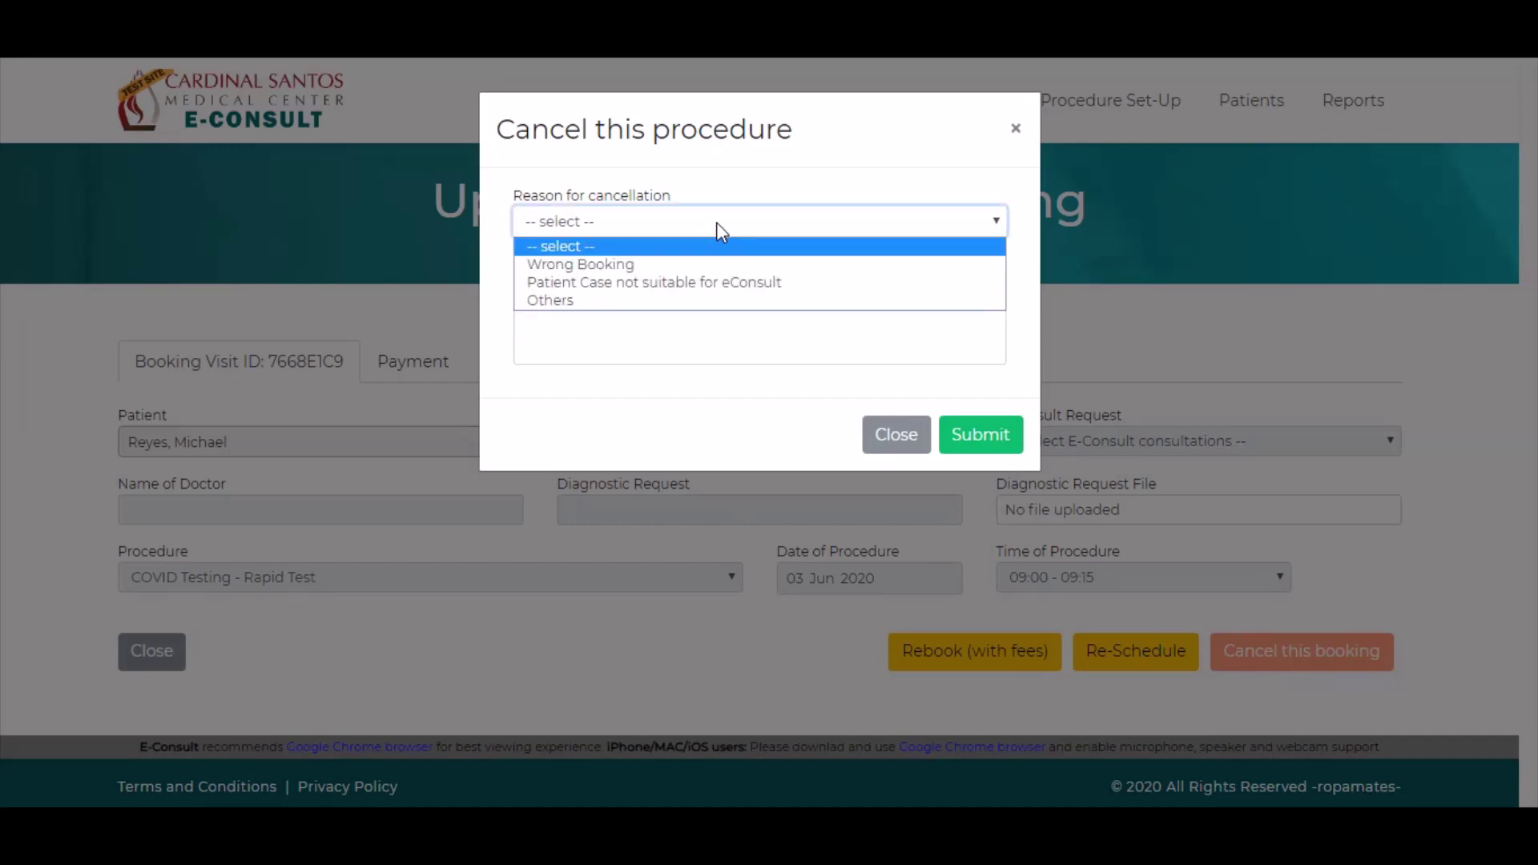
pyautogui.click(690, 265)
pyautogui.click(695, 296)
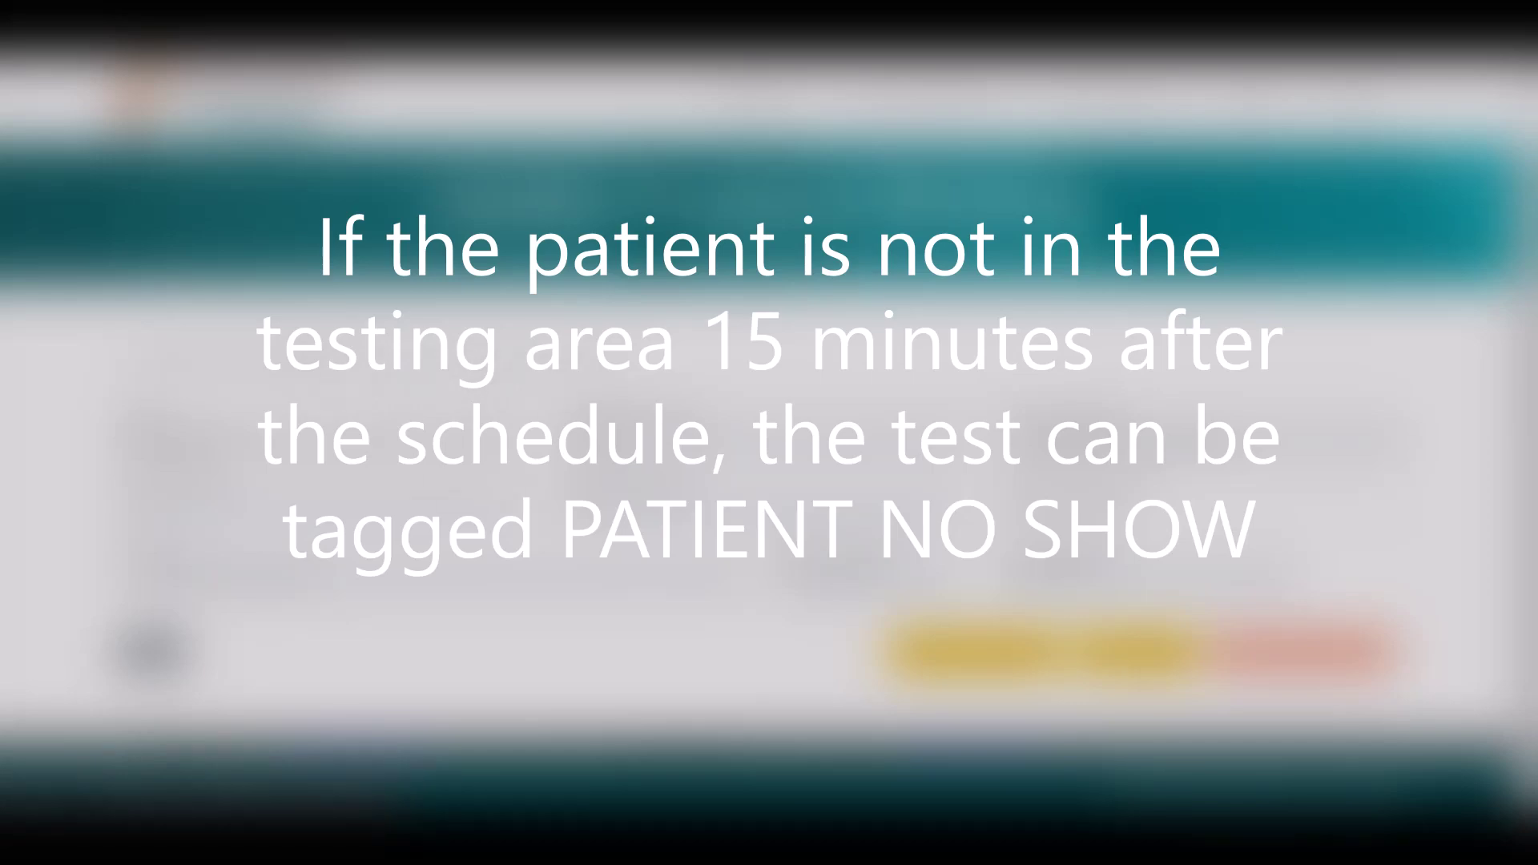
pyautogui.click(491, 357)
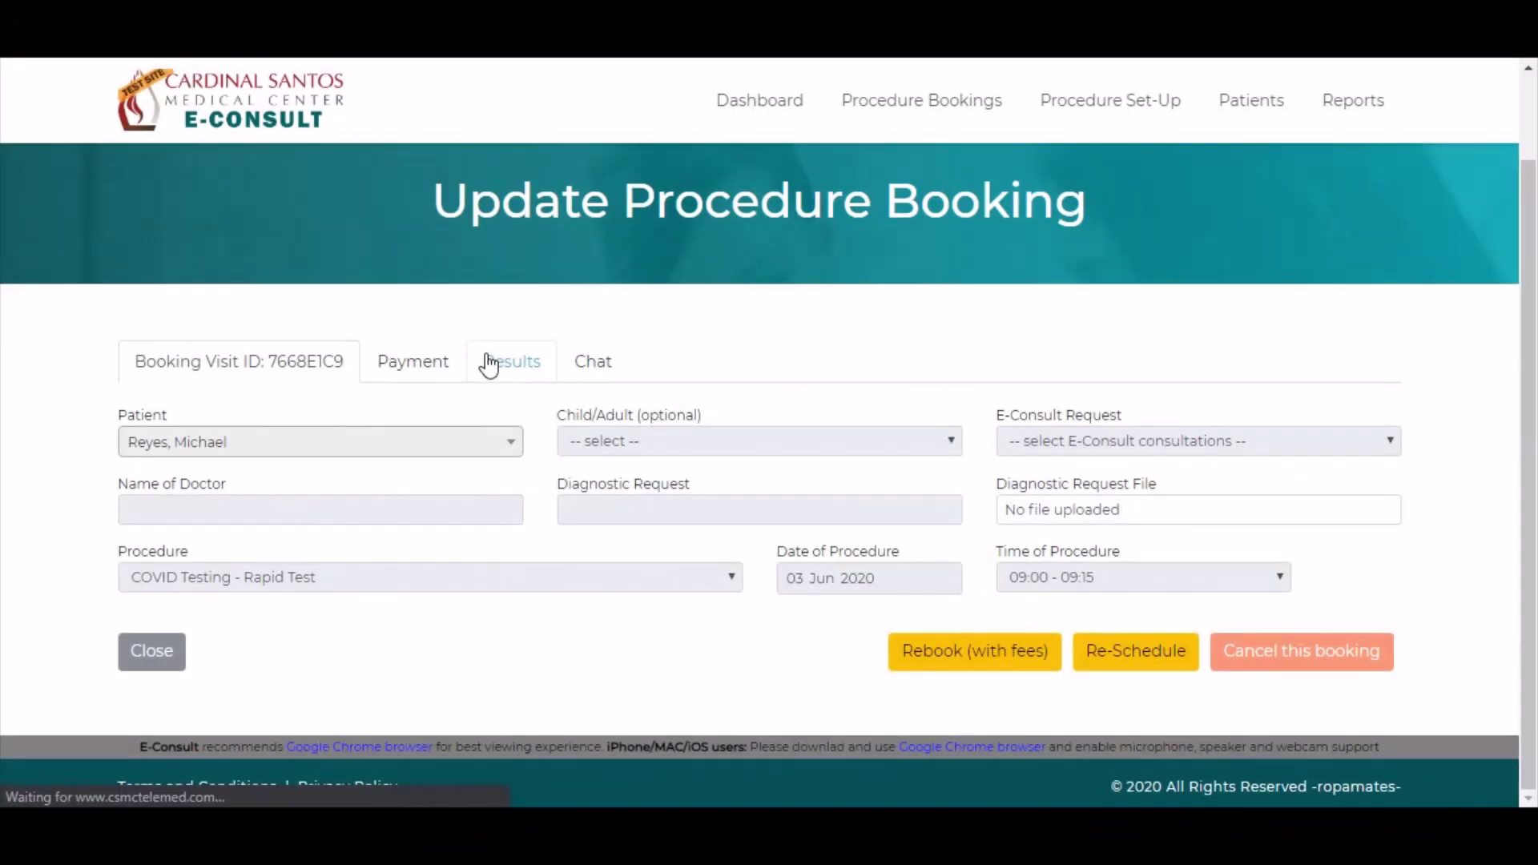
pyautogui.scroll(-2, 697, 456)
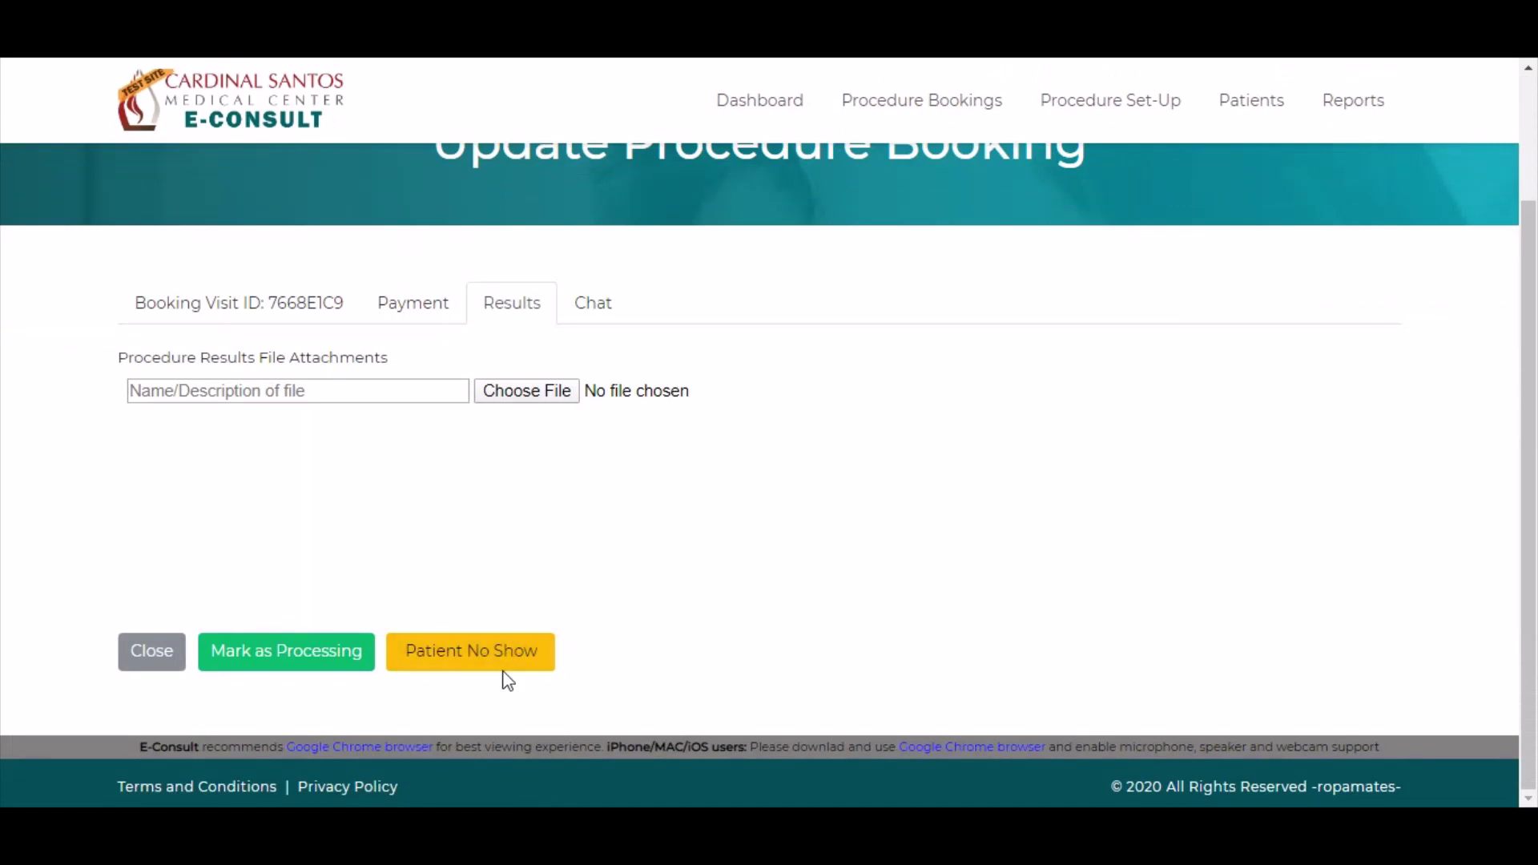
pyautogui.click(467, 657)
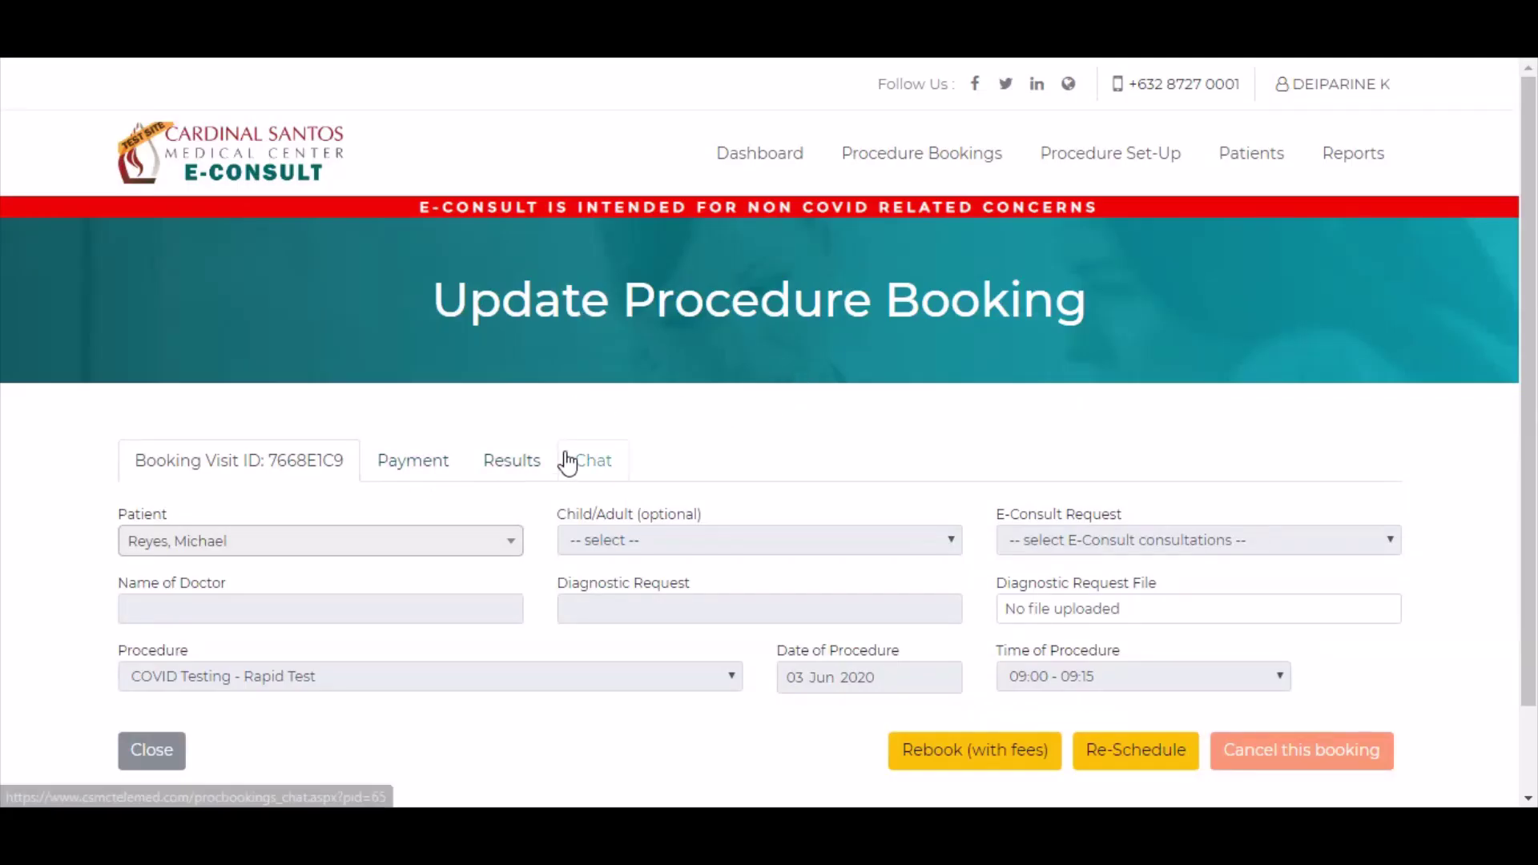
pyautogui.click(597, 465)
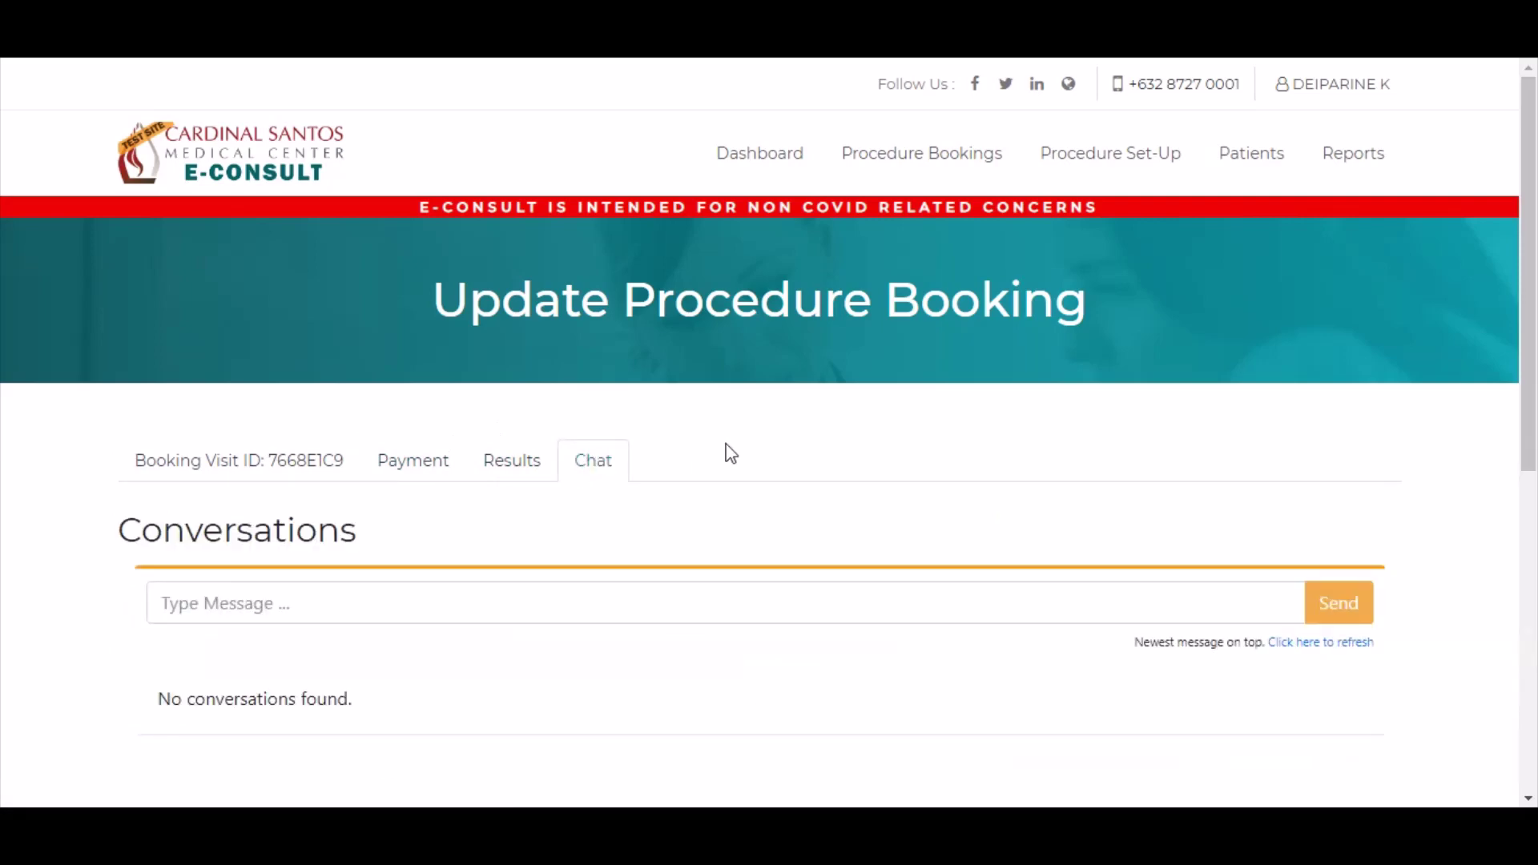
pyautogui.scroll(-2, 926, 464)
pyautogui.click(374, 474)
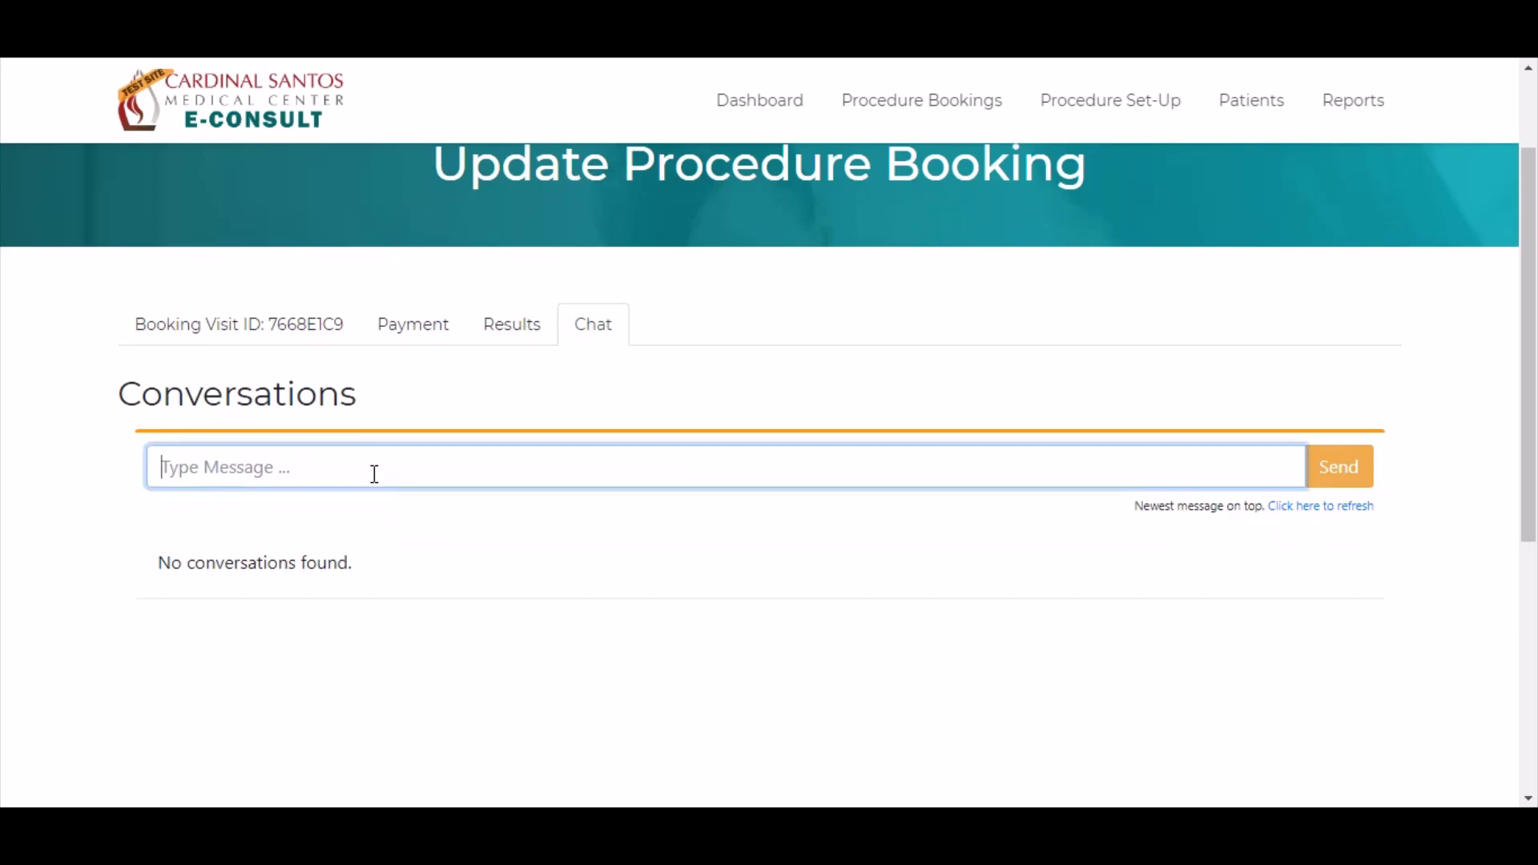